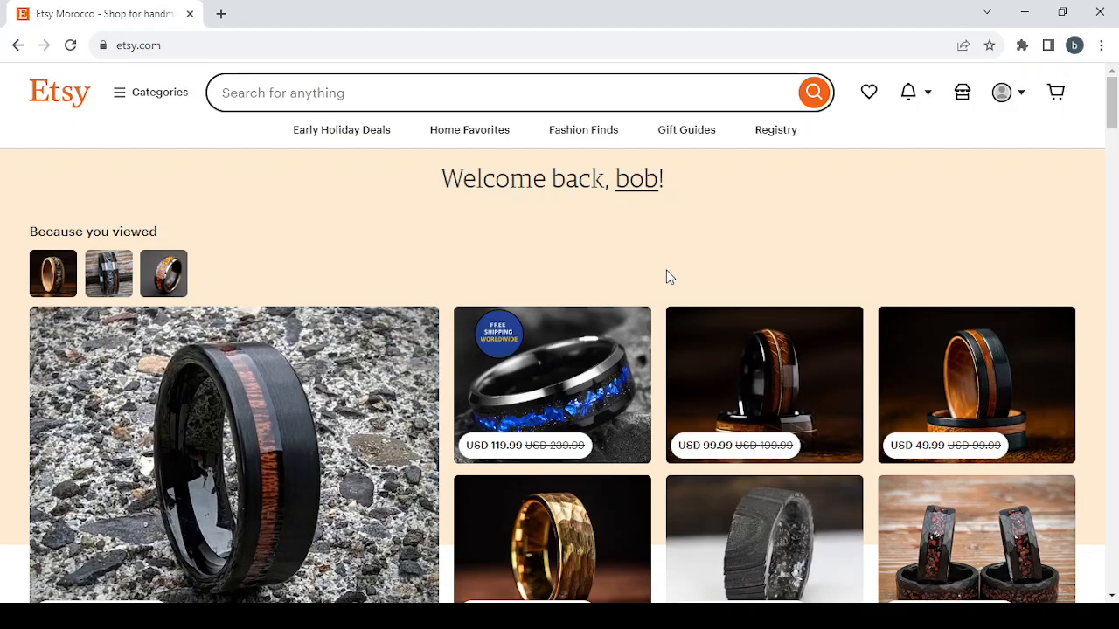
Browse the home page's recommended, sponsored and recently viewed items.
scroll(670, 277, "down", 9)
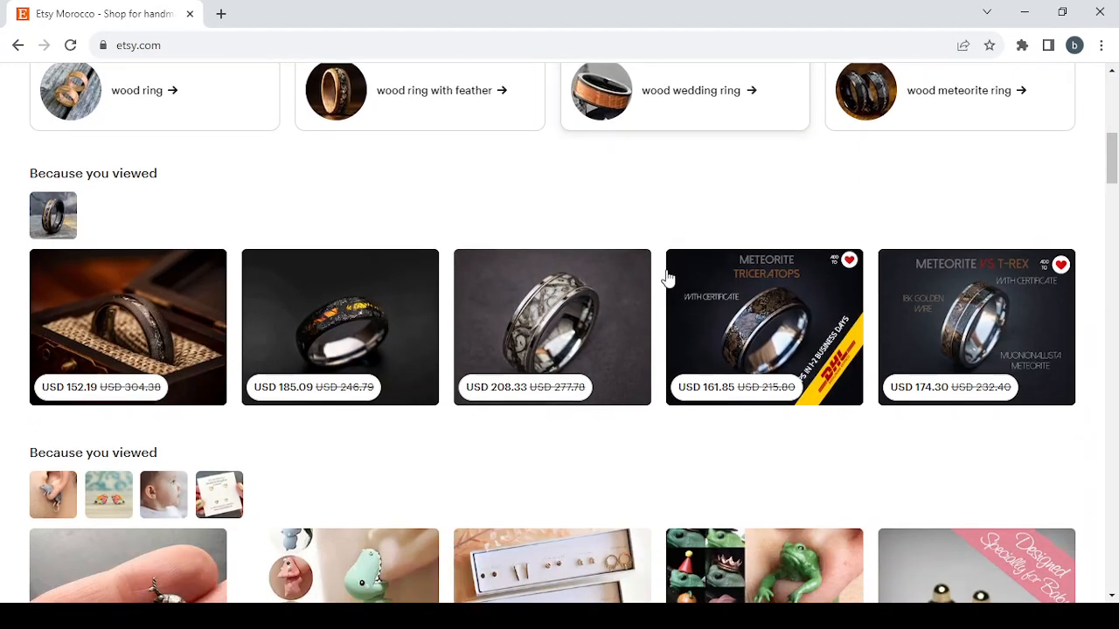
scroll(670, 277, "down", 1)
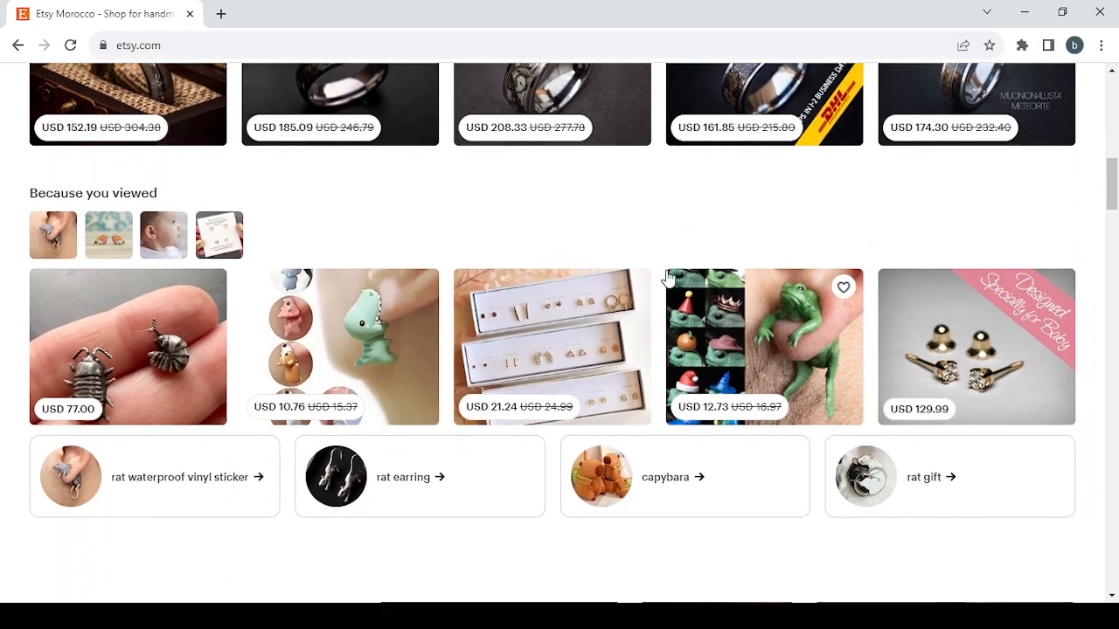
scroll(670, 277, "up", 2)
scroll(669, 277, "down", 7)
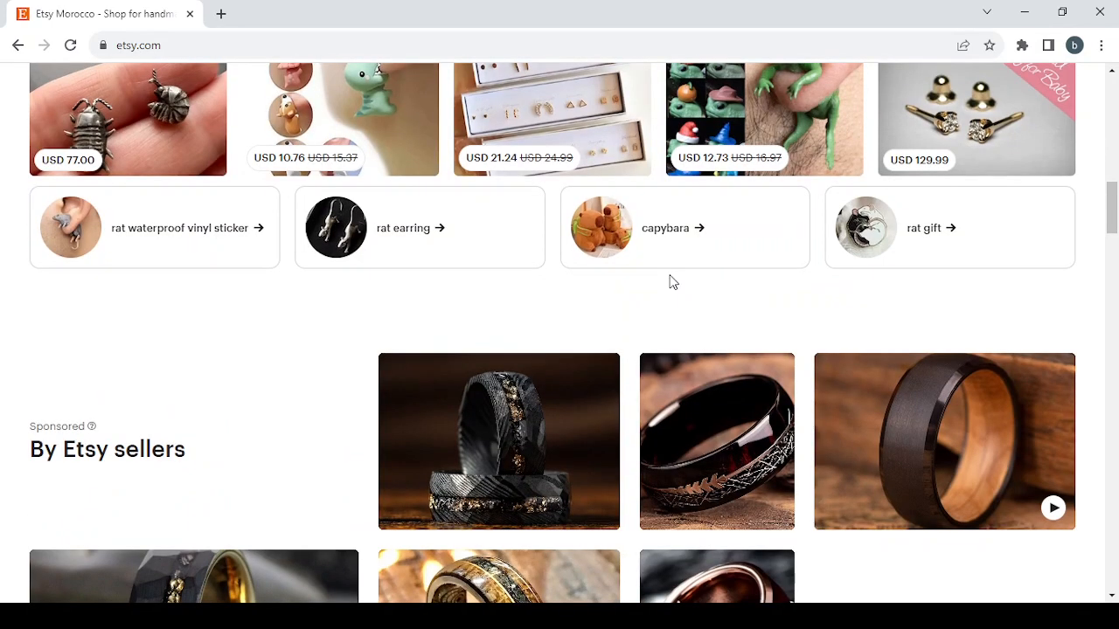
scroll(670, 281, "down", 2)
scroll(671, 266, "down", 2)
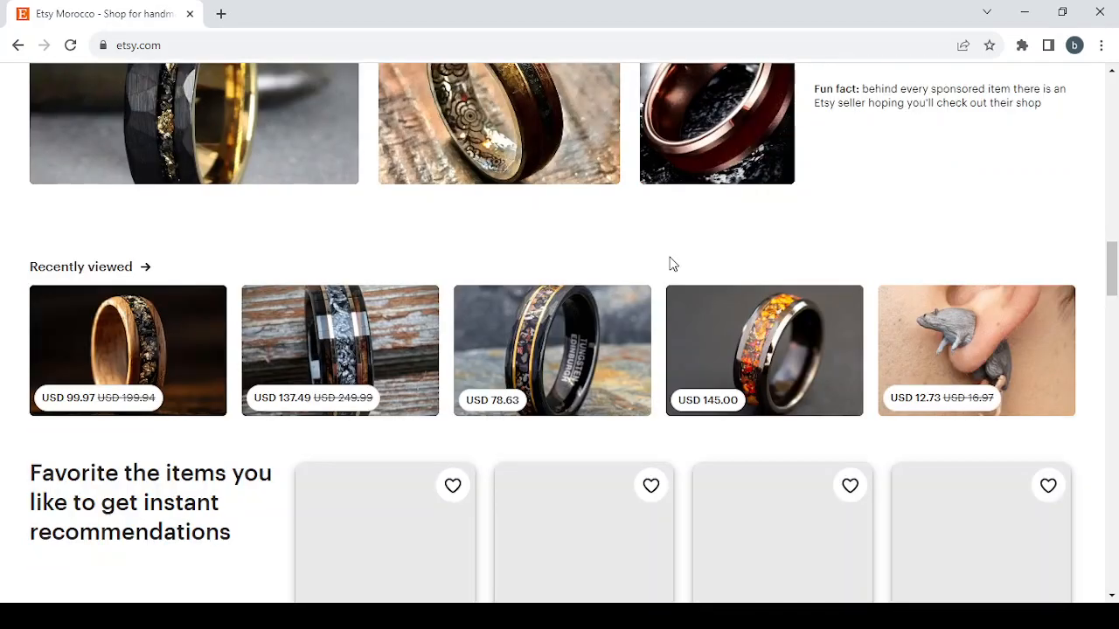
scroll(672, 264, "down", 3)
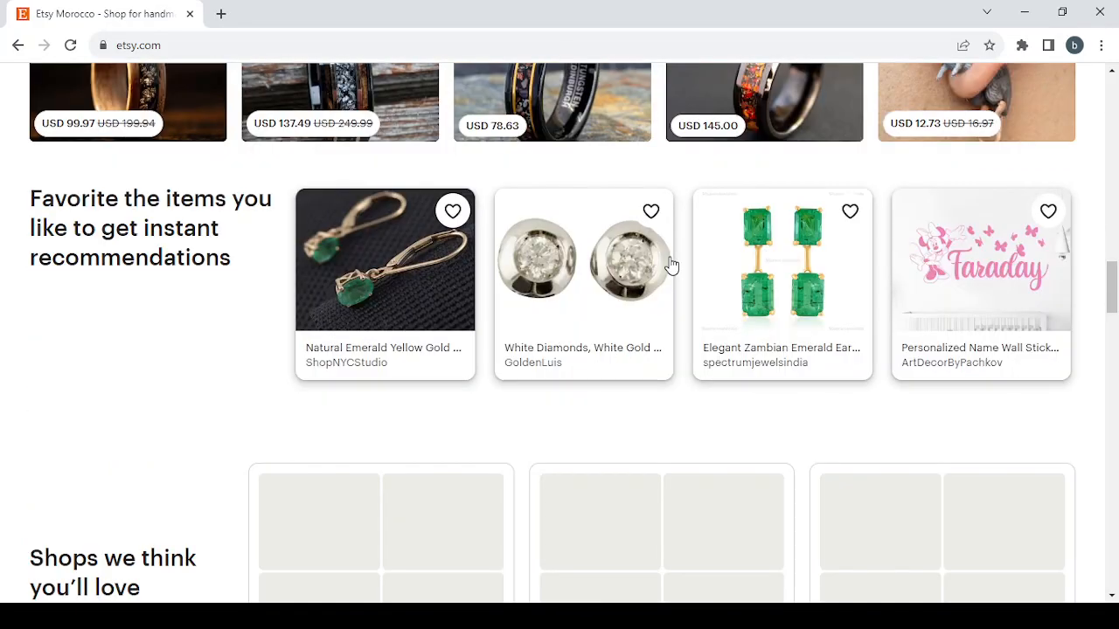
scroll(672, 264, "up", 1)
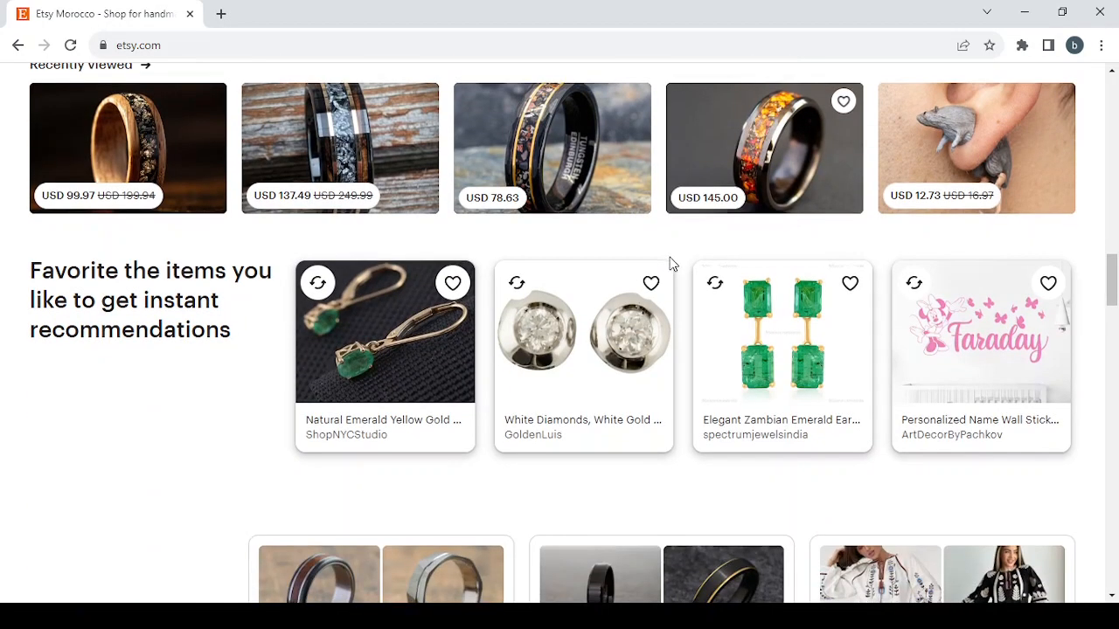
scroll(672, 264, "down", 4)
scroll(670, 267, "up", 12)
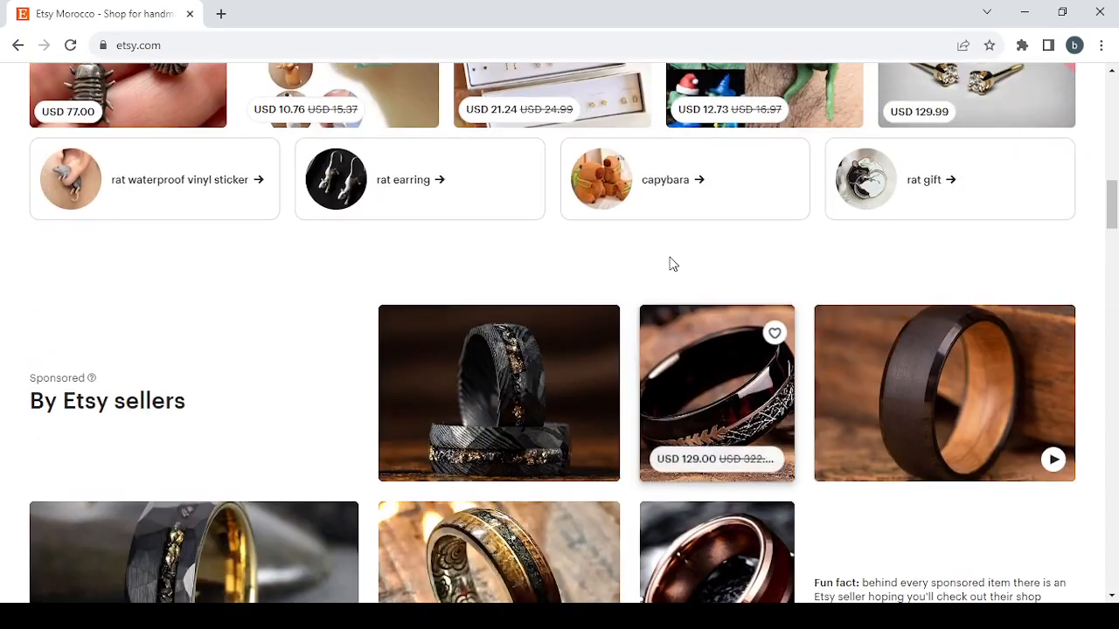
scroll(670, 262, "up", 8)
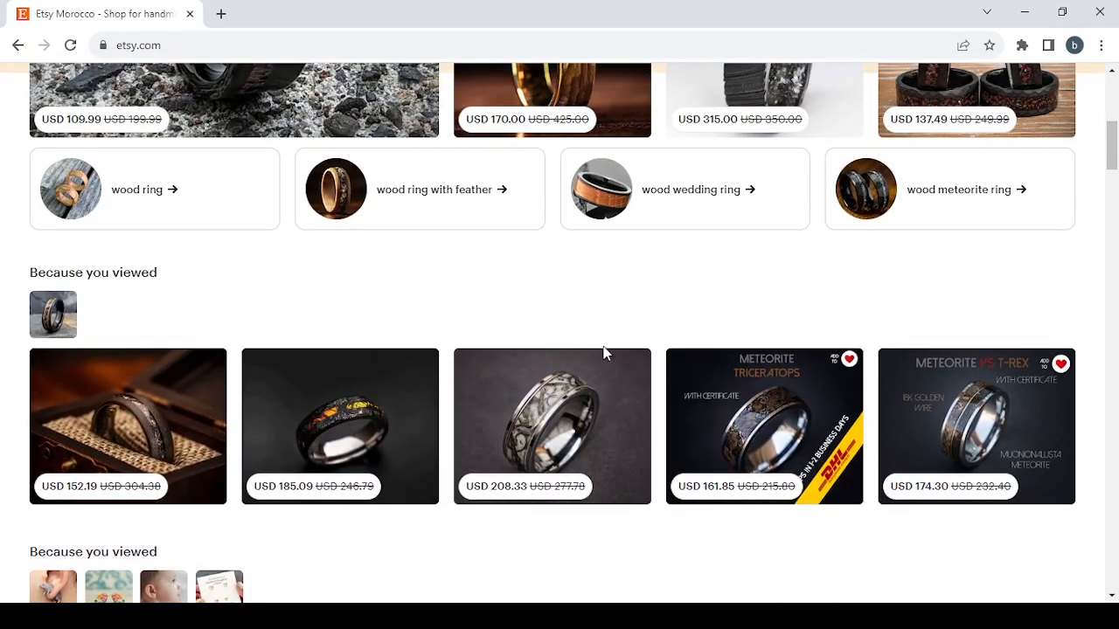
Open the USD 185.09 meteorite ring listing from the recommendations and view its next two gallery items.
left_click(308, 410)
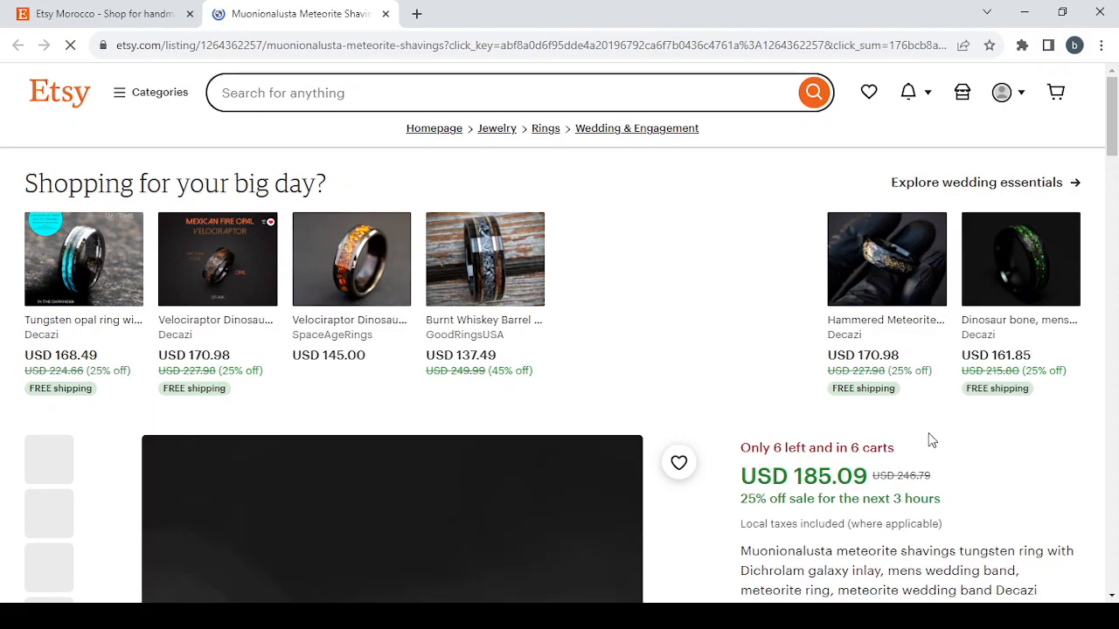
scroll(1075, 504, "down", 4)
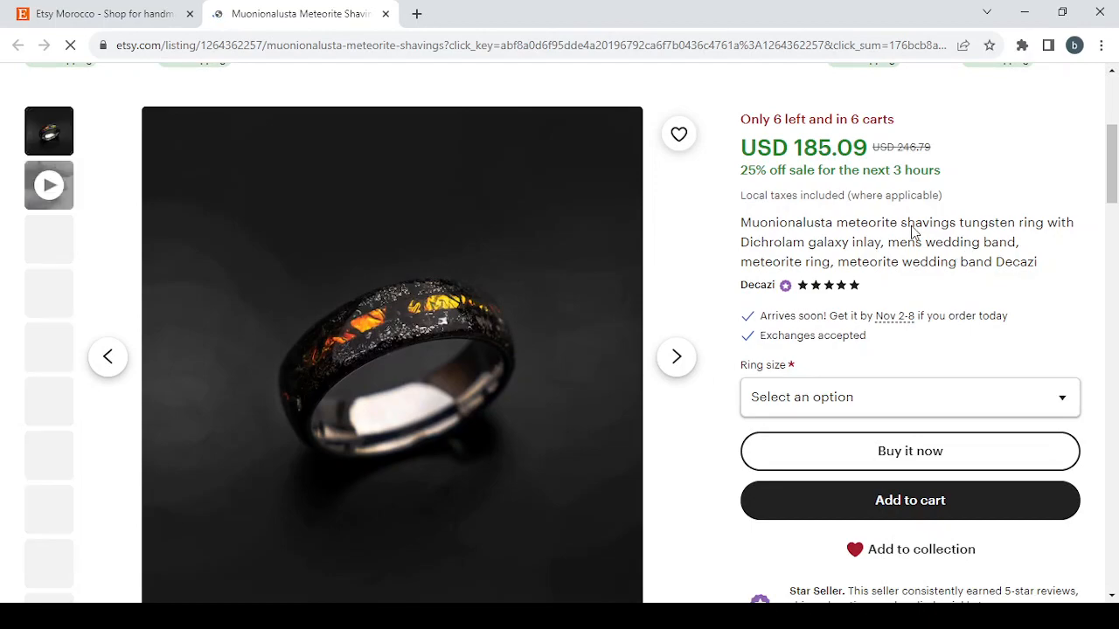
left_click(678, 369)
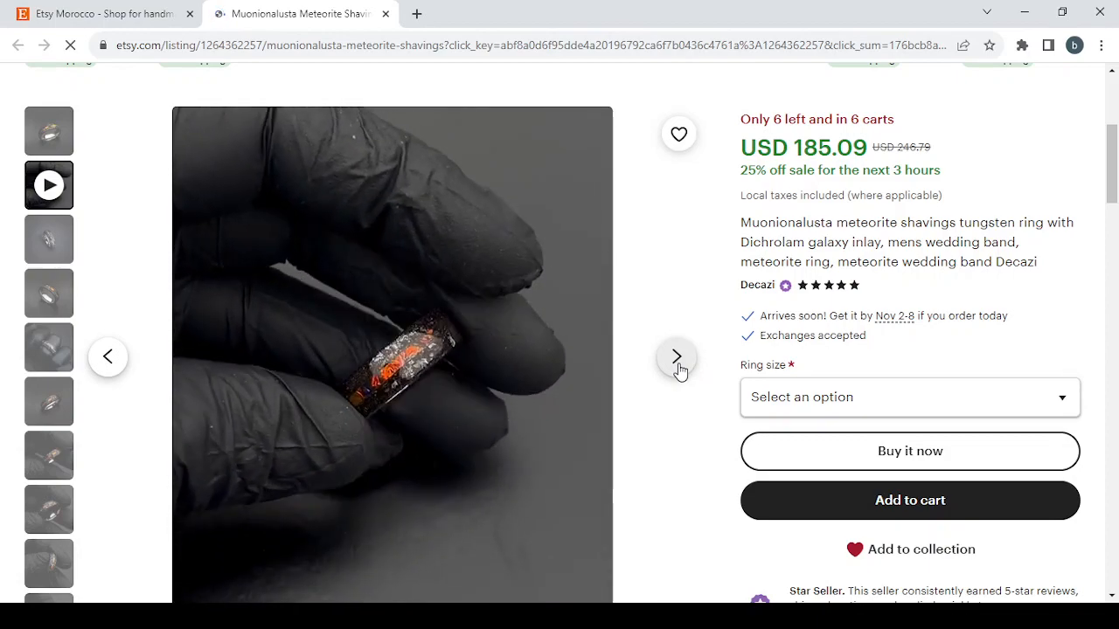
left_click(678, 369)
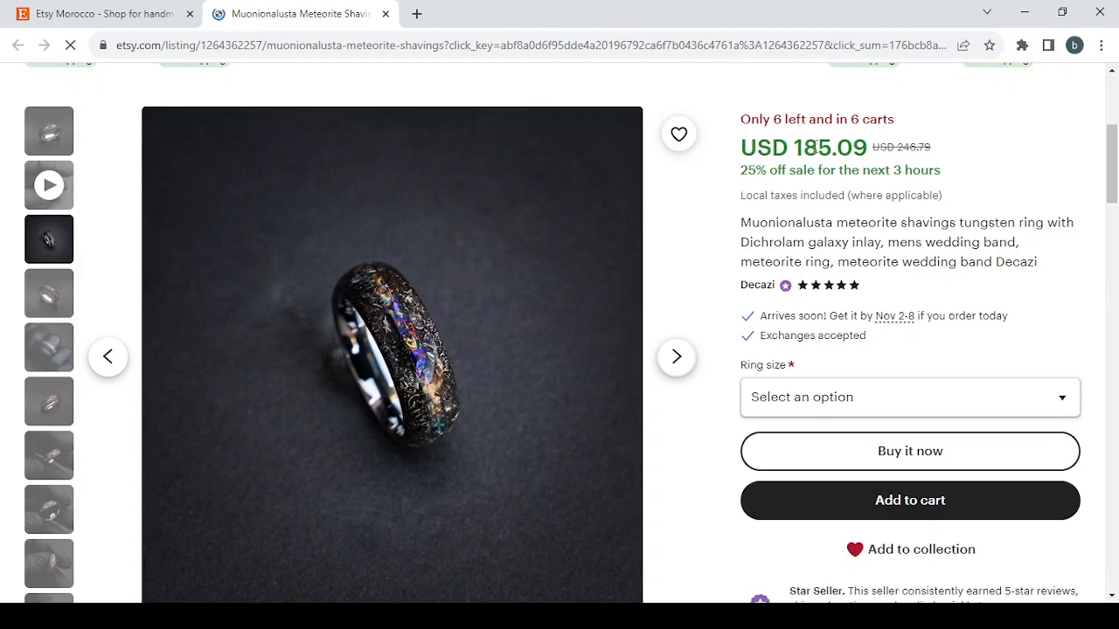
Review the ring's item details, full description and shipping and return policies, and close the listing.
scroll(906, 257, "down", 2)
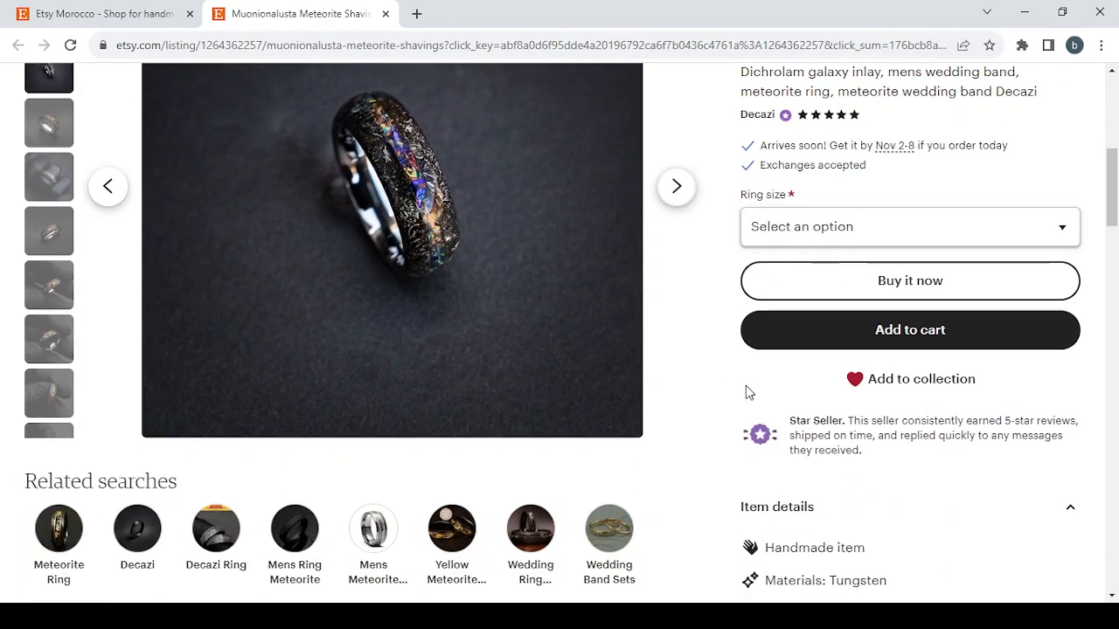
scroll(743, 402, "down", 2)
scroll(758, 445, "down", 1)
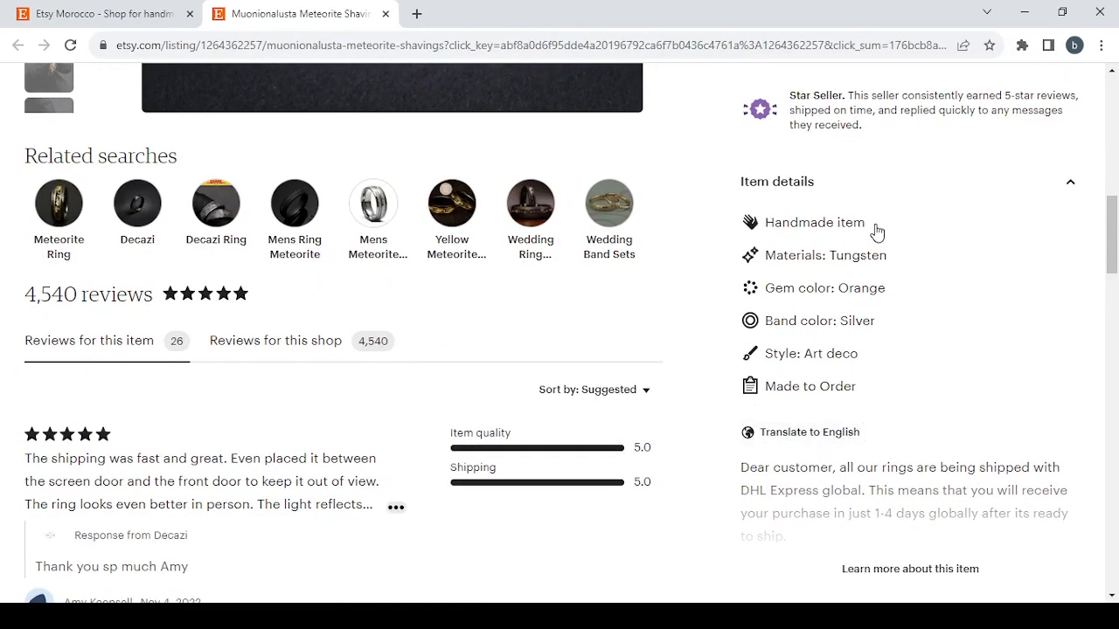
scroll(902, 403, "down", 1)
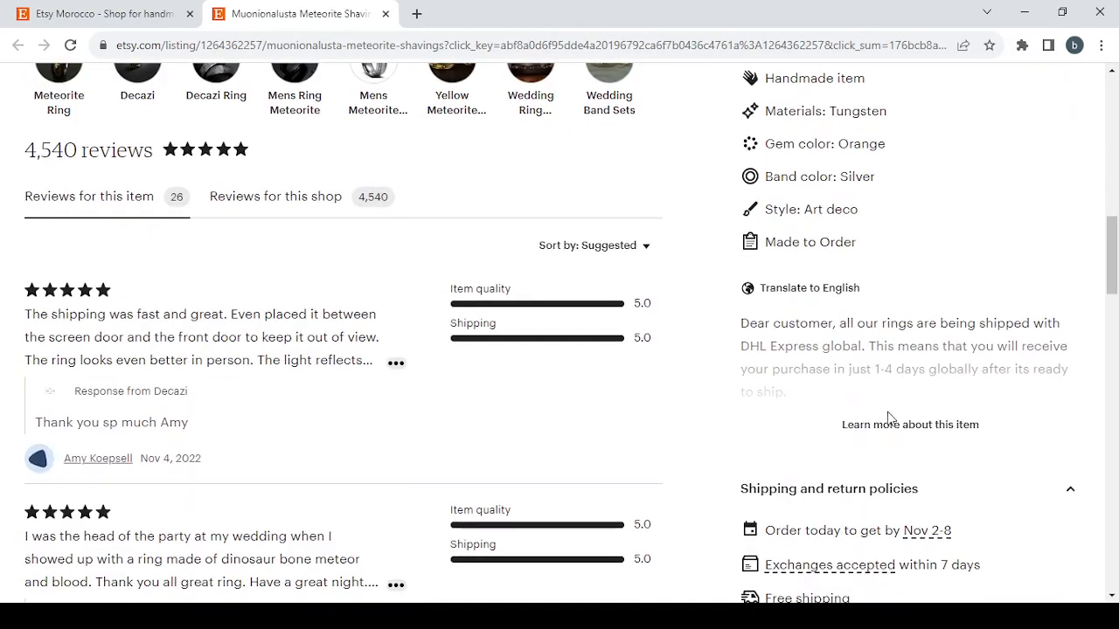
left_click(892, 428)
scroll(894, 439, "down", 8)
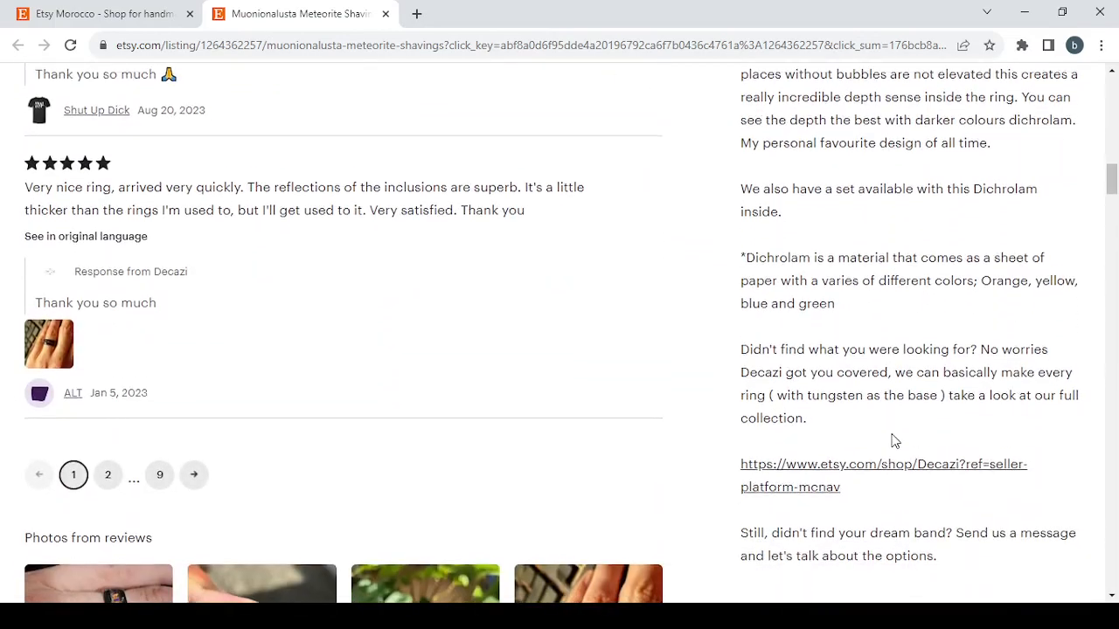
scroll(894, 440, "down", 12)
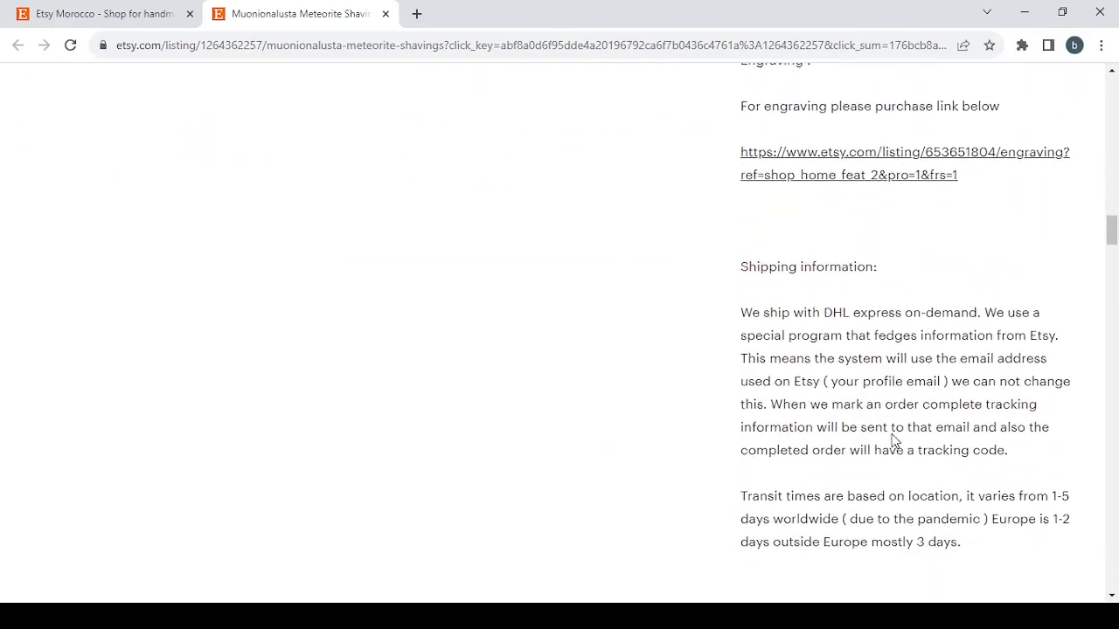
scroll(894, 440, "down", 13)
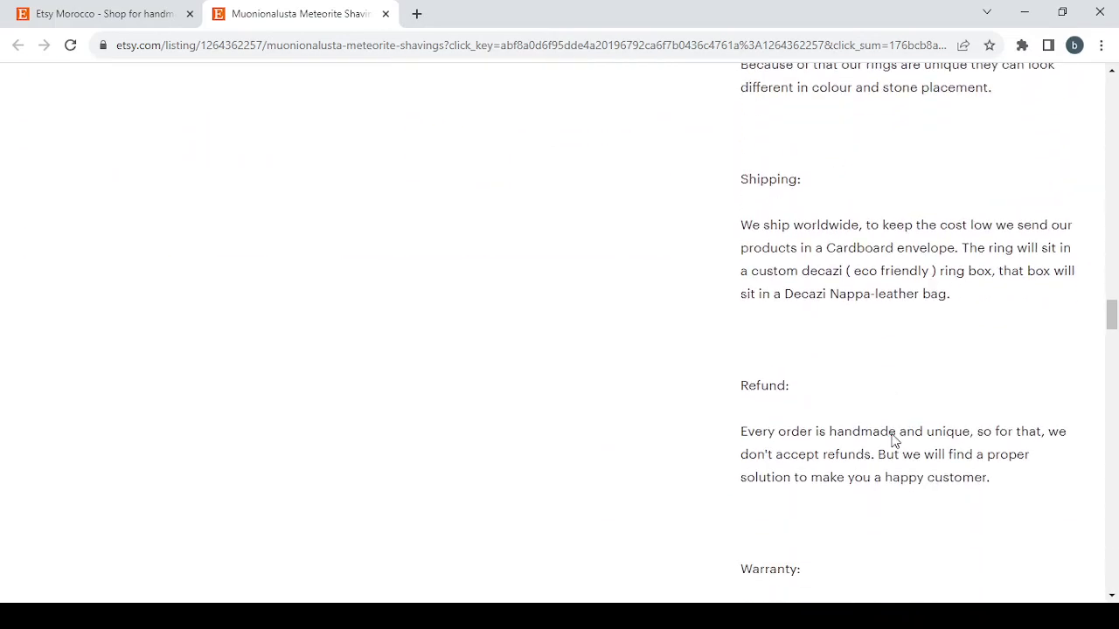
scroll(894, 440, "down", 15)
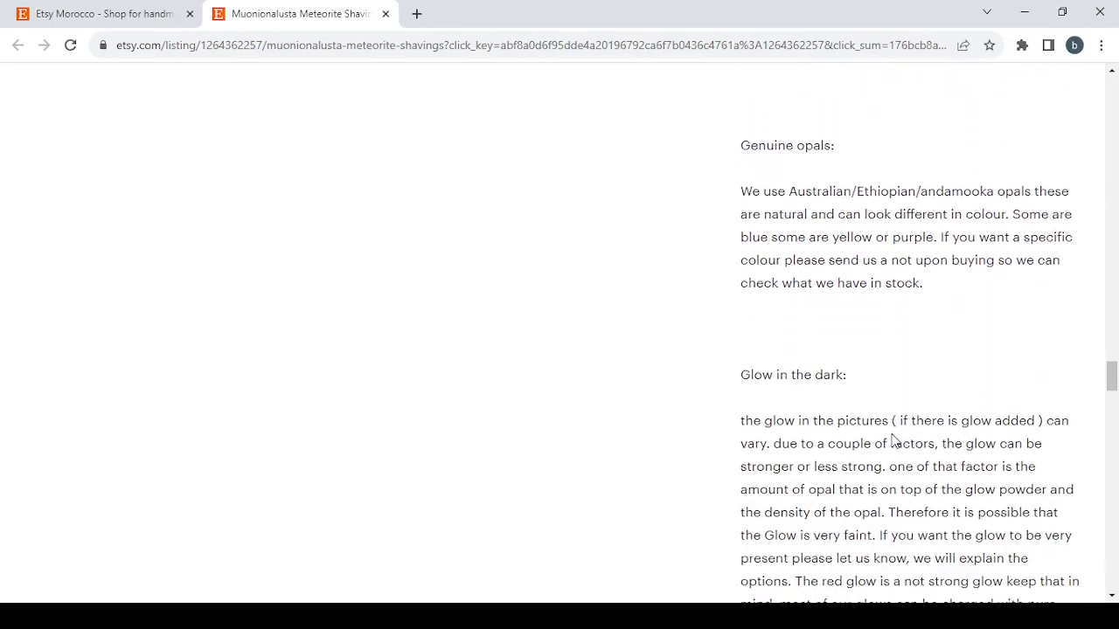
scroll(894, 439, "down", 11)
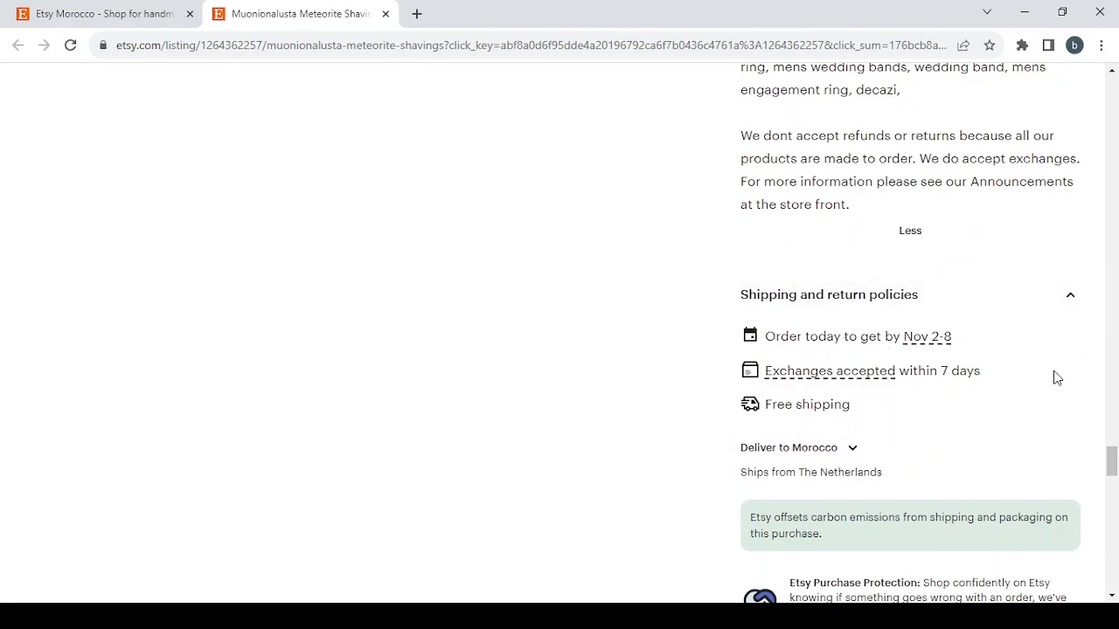
scroll(1057, 377, "up", 12)
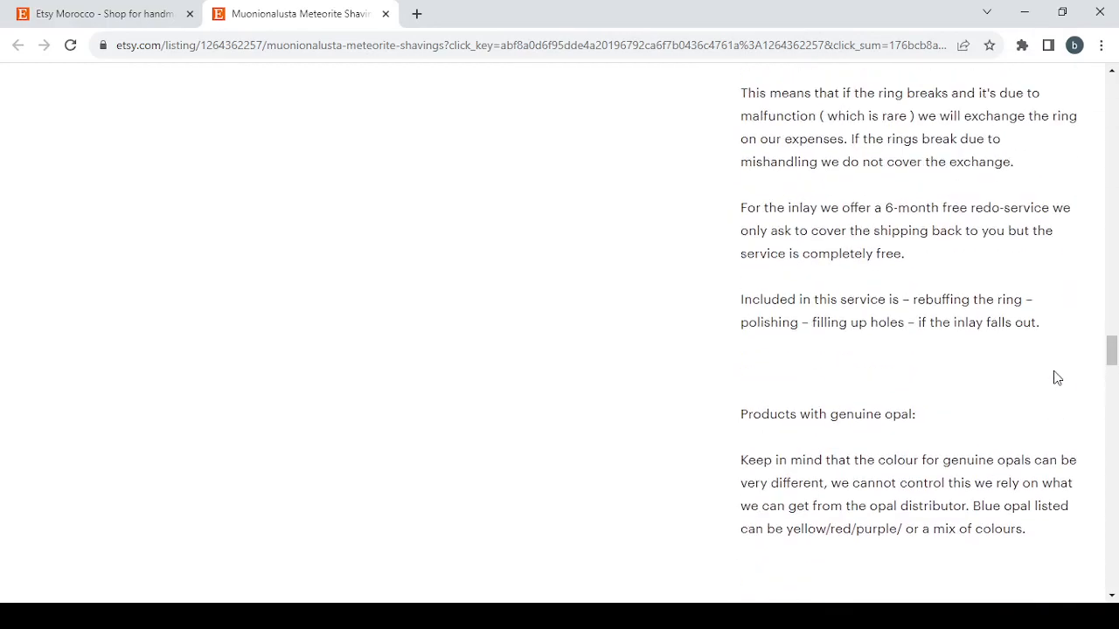
scroll(1057, 378, "up", 20)
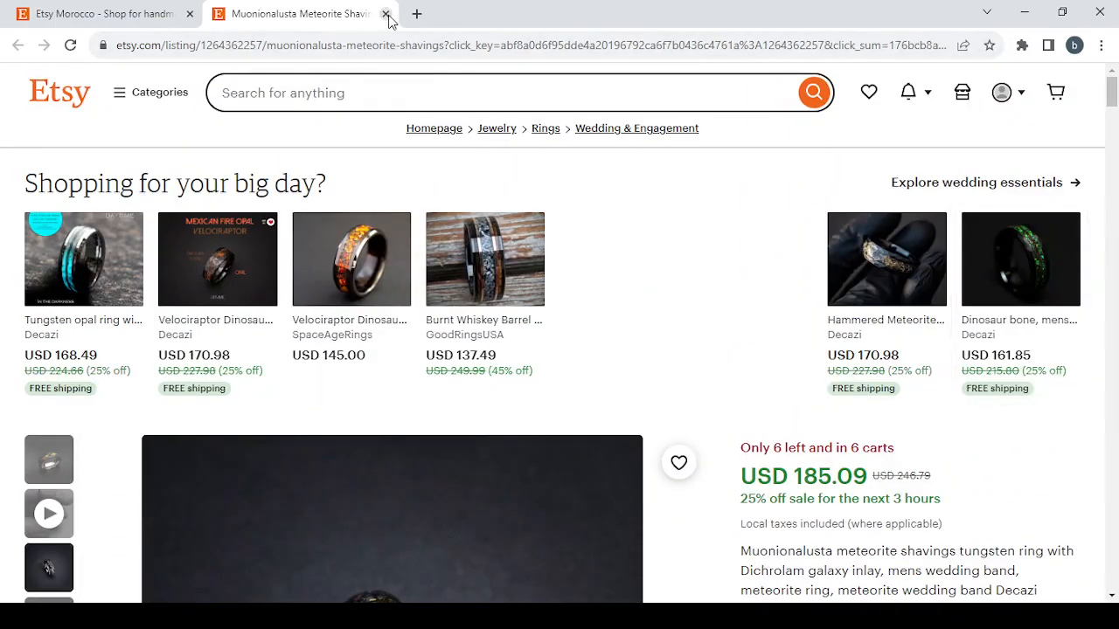
left_click(385, 14)
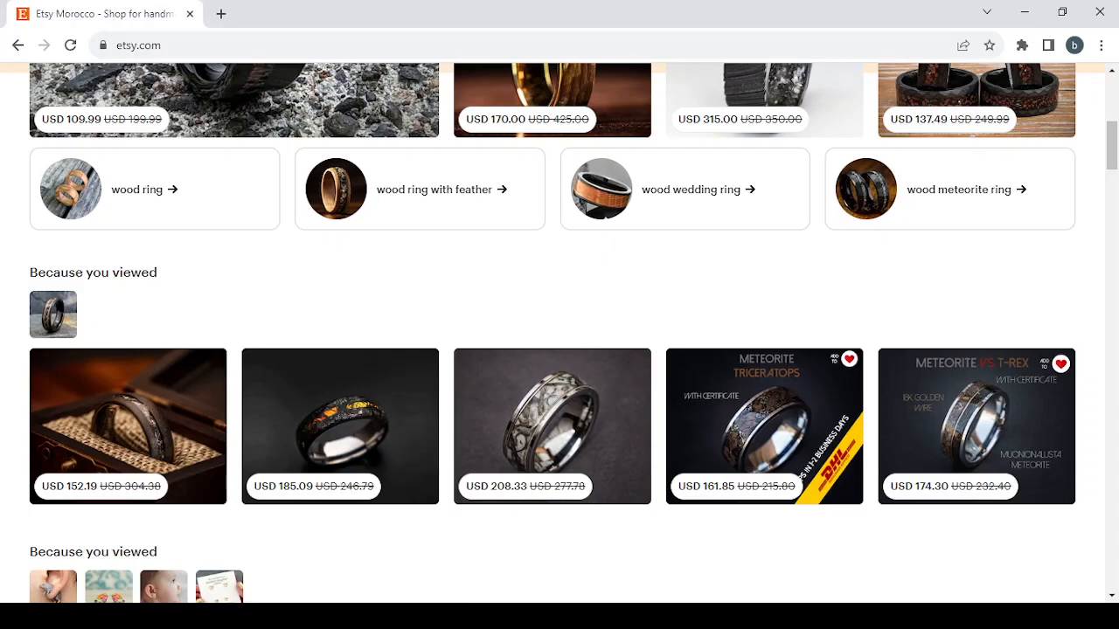
Open the Shop Manager and go back to the Shop preferences stage of the shop setup.
scroll(871, 265, "up", 5)
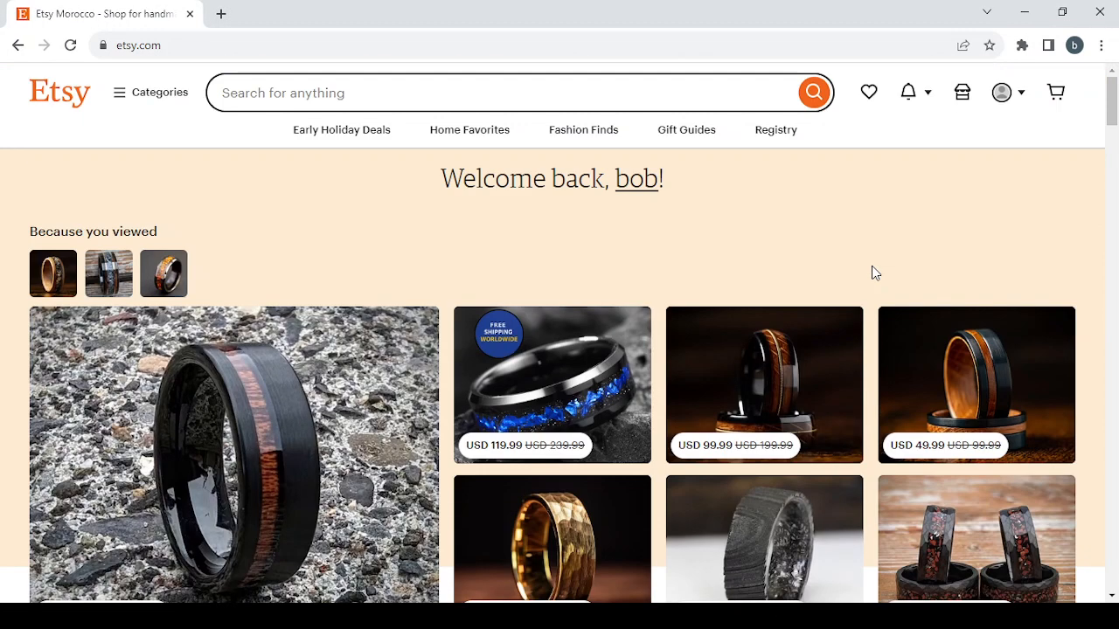
left_click(962, 95)
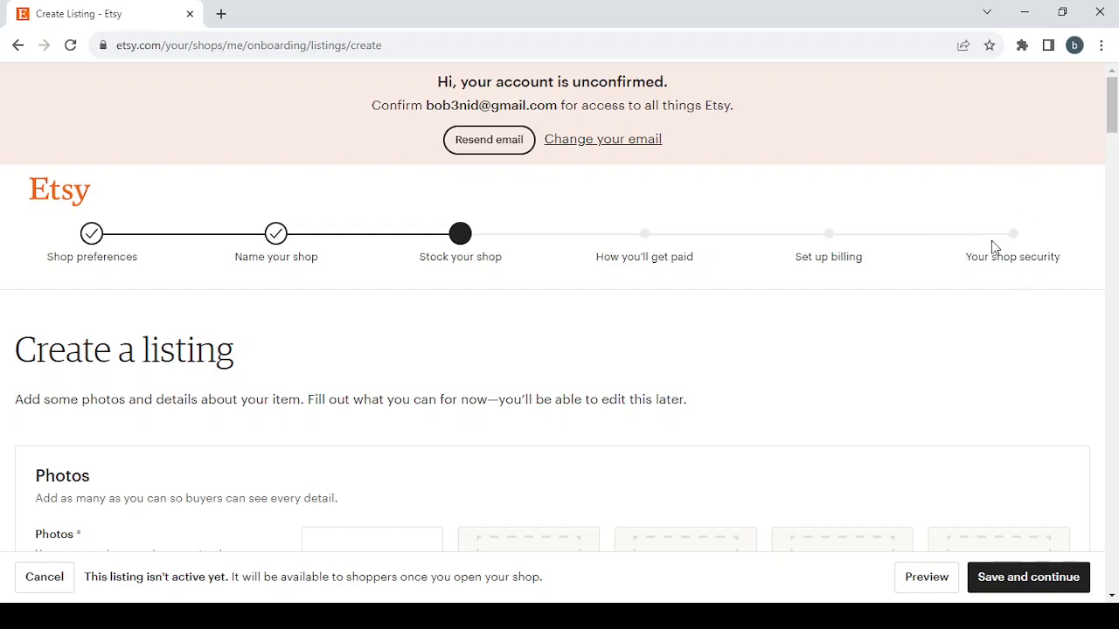
left_click(91, 232)
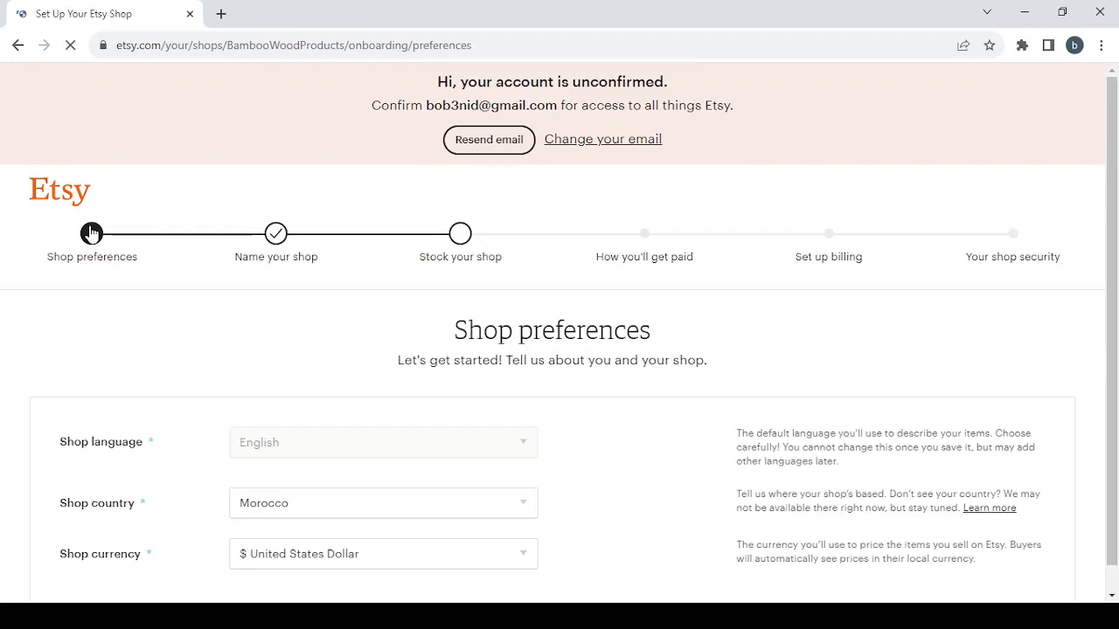
Set the shop currency to United States Dollar and save the shop preferences.
scroll(414, 372, "down", 2)
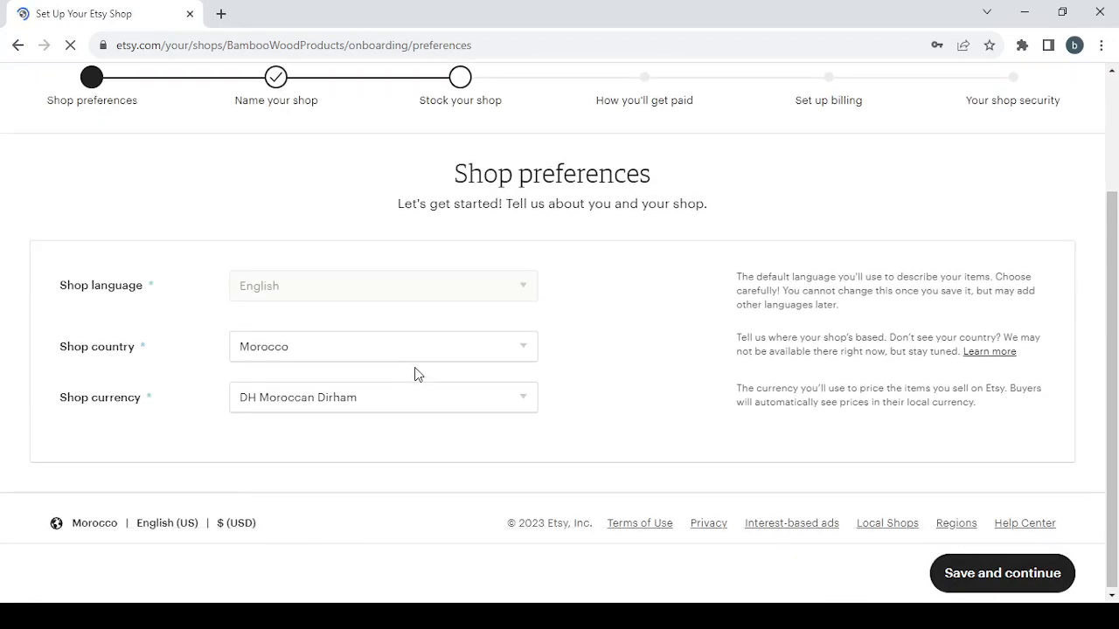
mouse_move(416, 295)
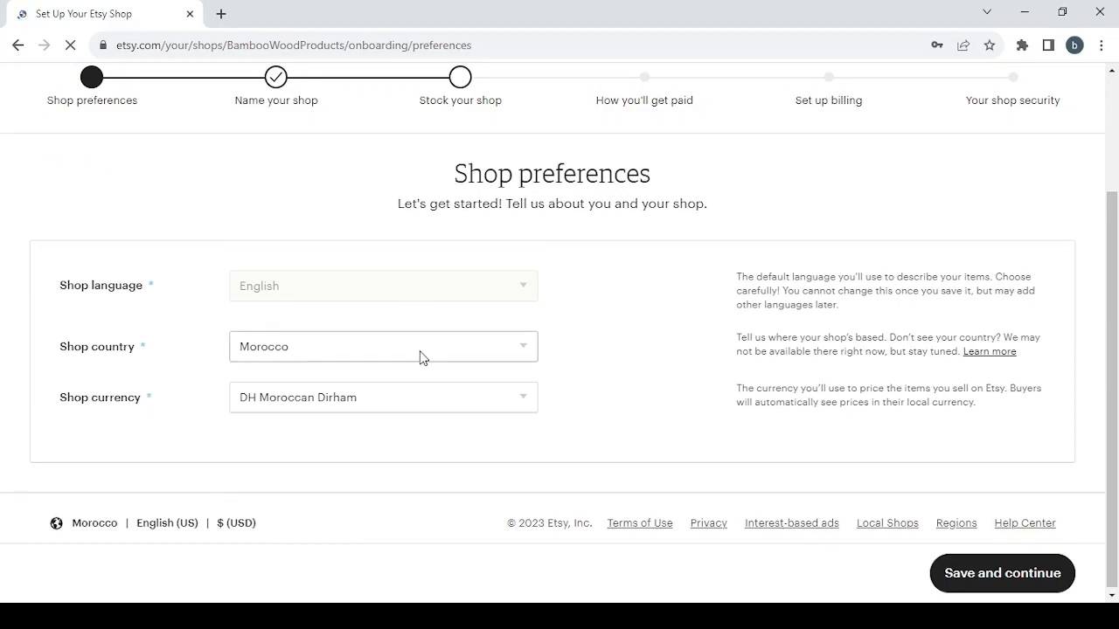
left_click(436, 404)
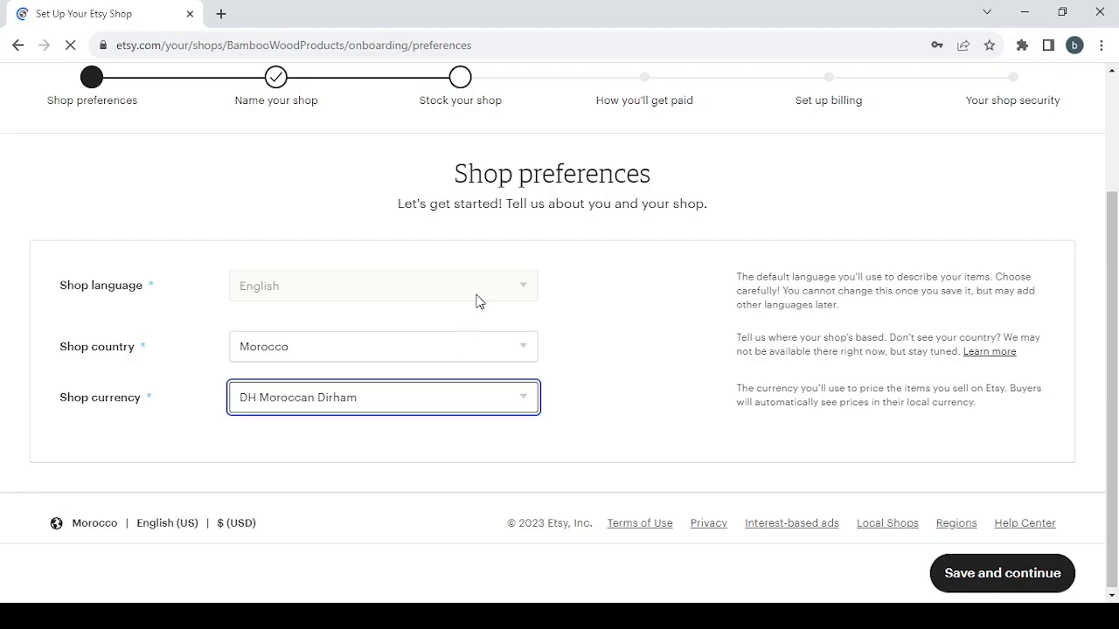
left_click(474, 109)
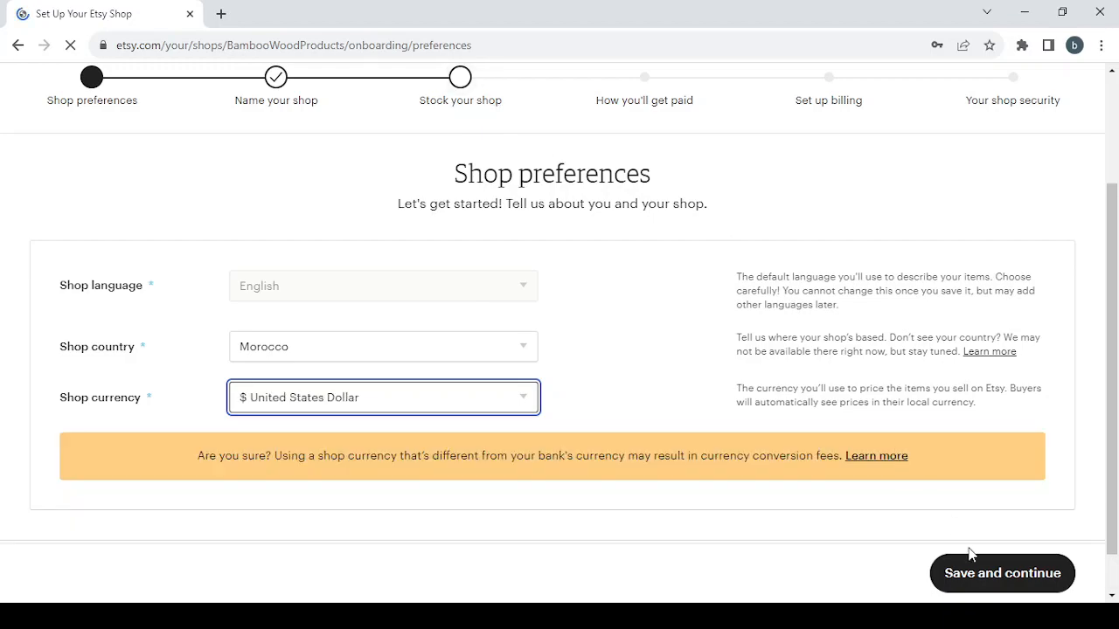
left_click(994, 582)
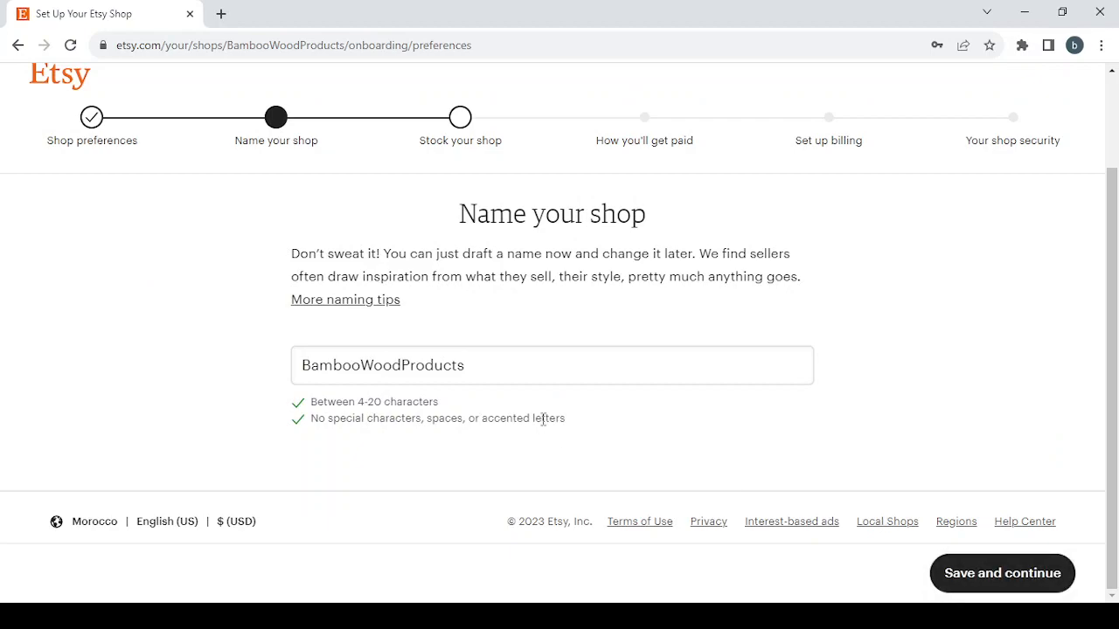
Replace the shop name BambooWoodProducts with HandmadeFabricBookCovers, written without spaces.
left_click_drag(482, 368, 271, 344)
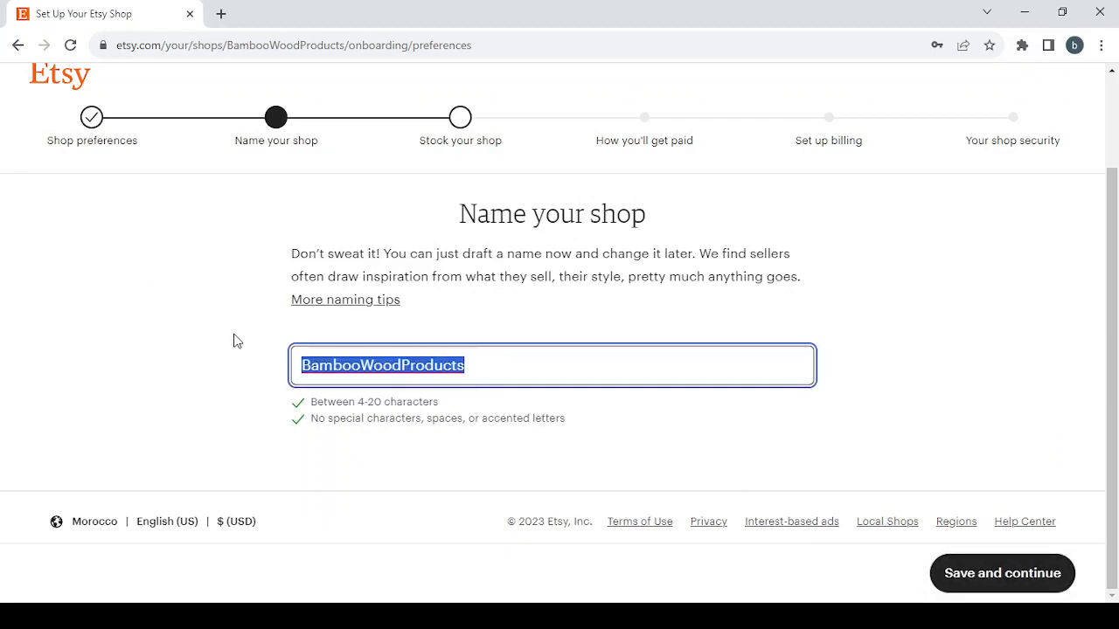
key("BackSpace")
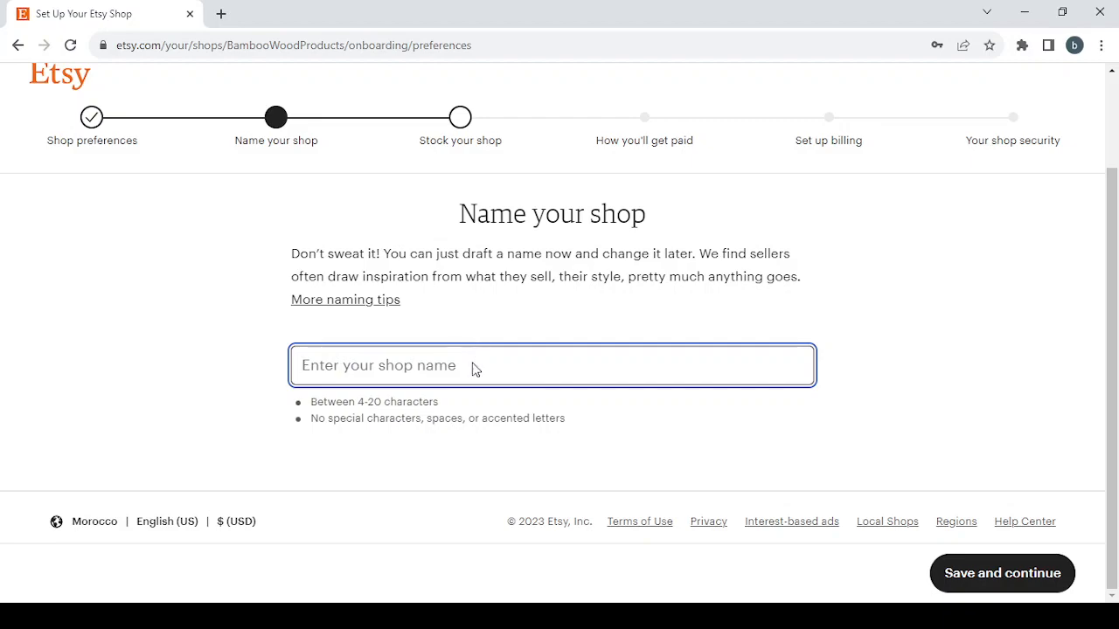
type("Handmade Fabric Book Covers")
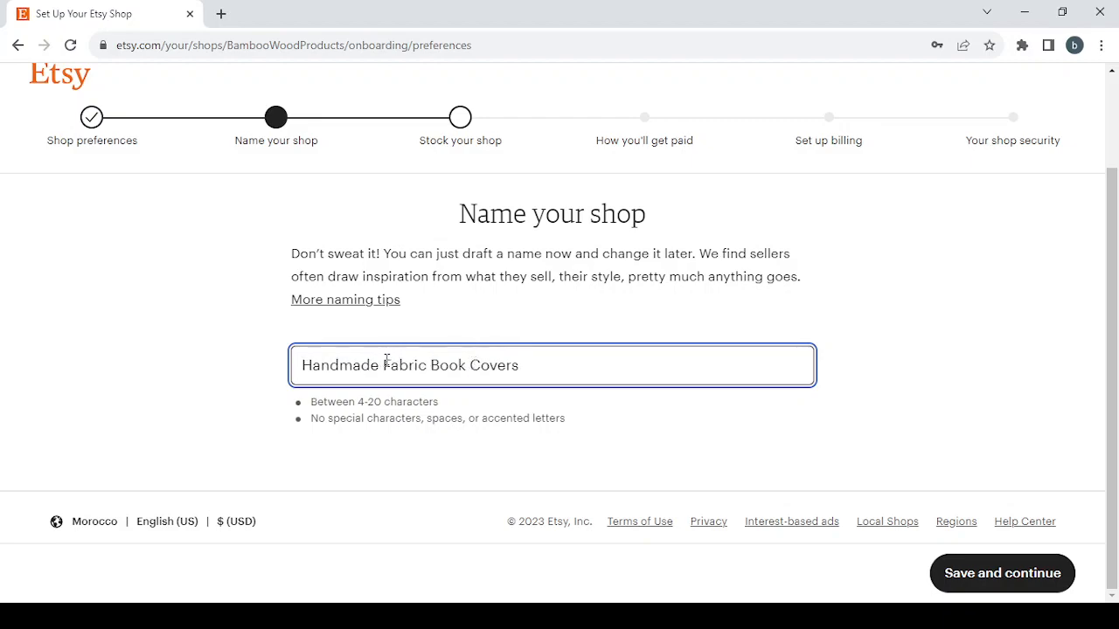
key("BackSpace")
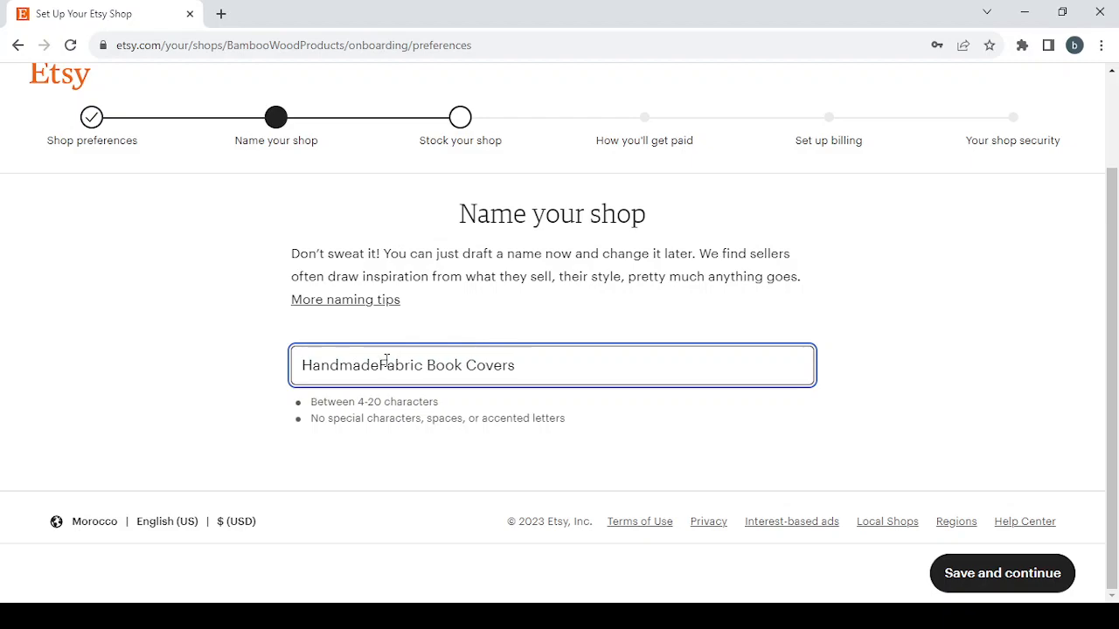
left_click(427, 365)
key("BackSpace")
left_click(464, 366)
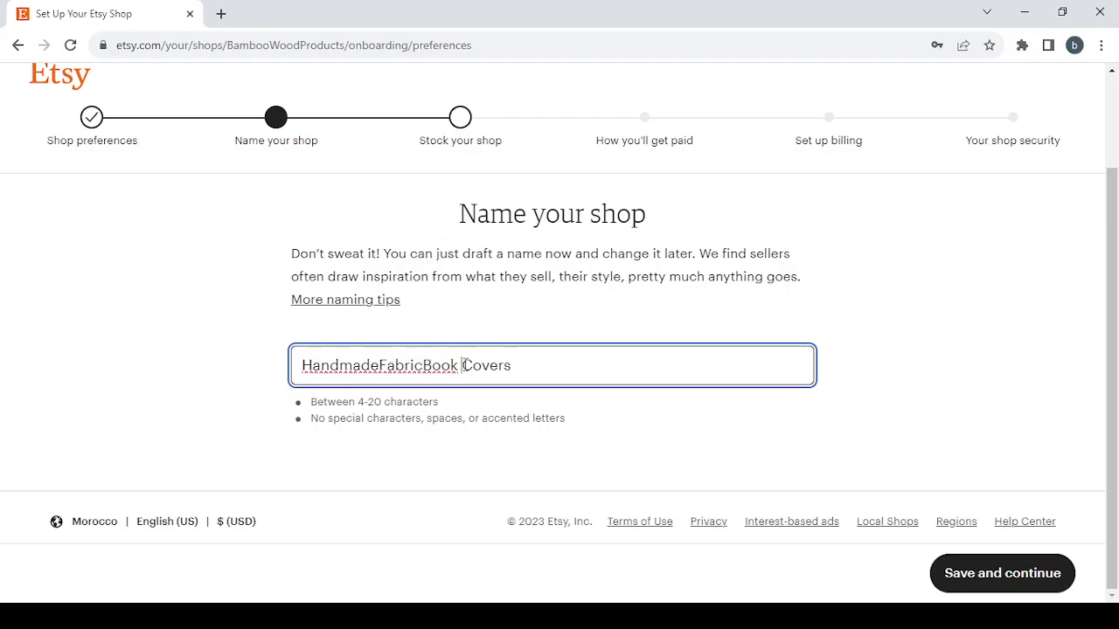
key("BackSpace")
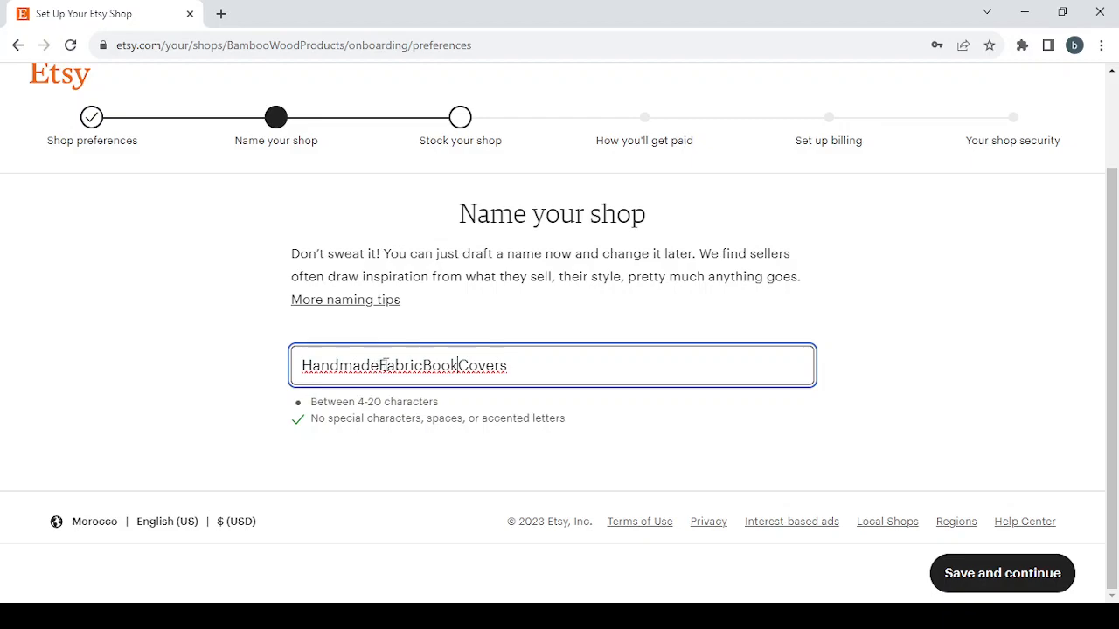
Shorten the shop name to FabricBookCovers, add a 1 at its end, and save it to continue to stocking the shop.
left_click_drag(379, 366, 243, 341)
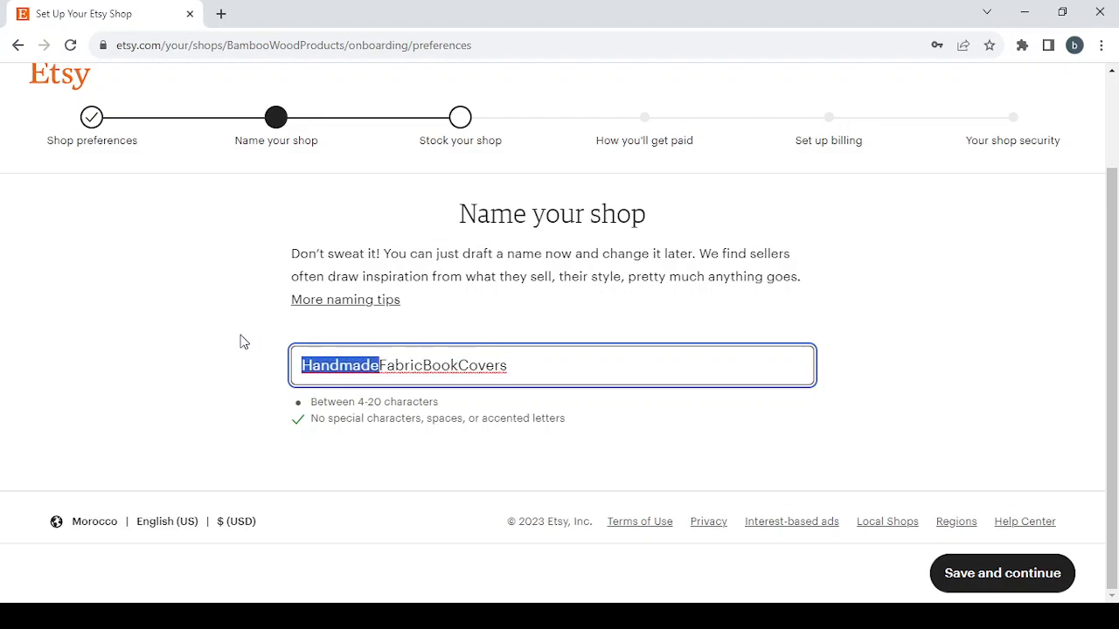
key("BackSpace")
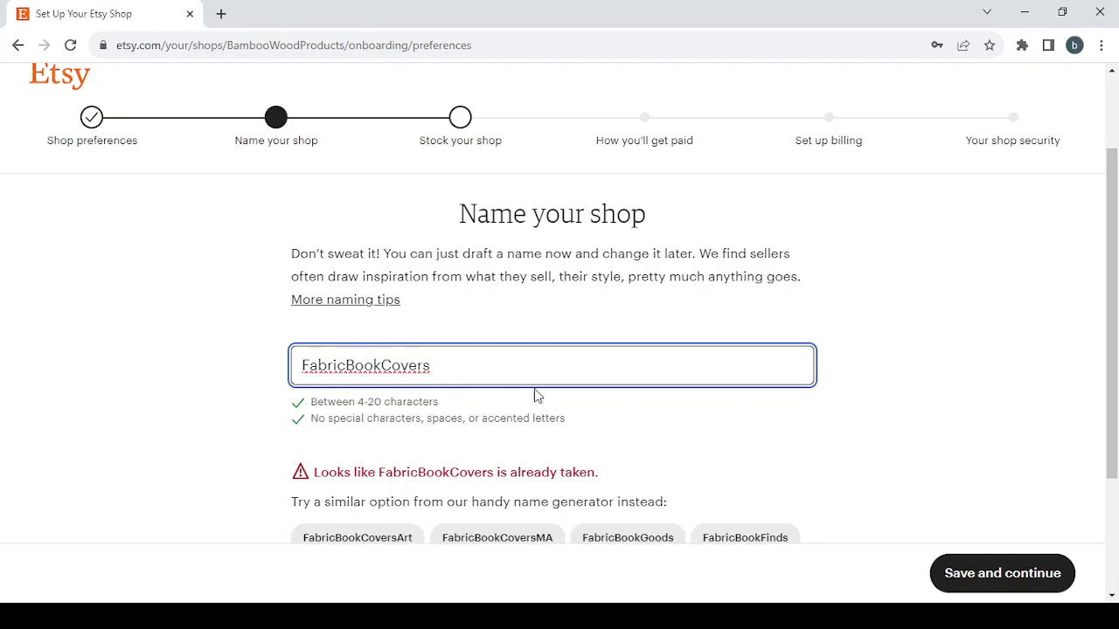
scroll(889, 459, "down", 1)
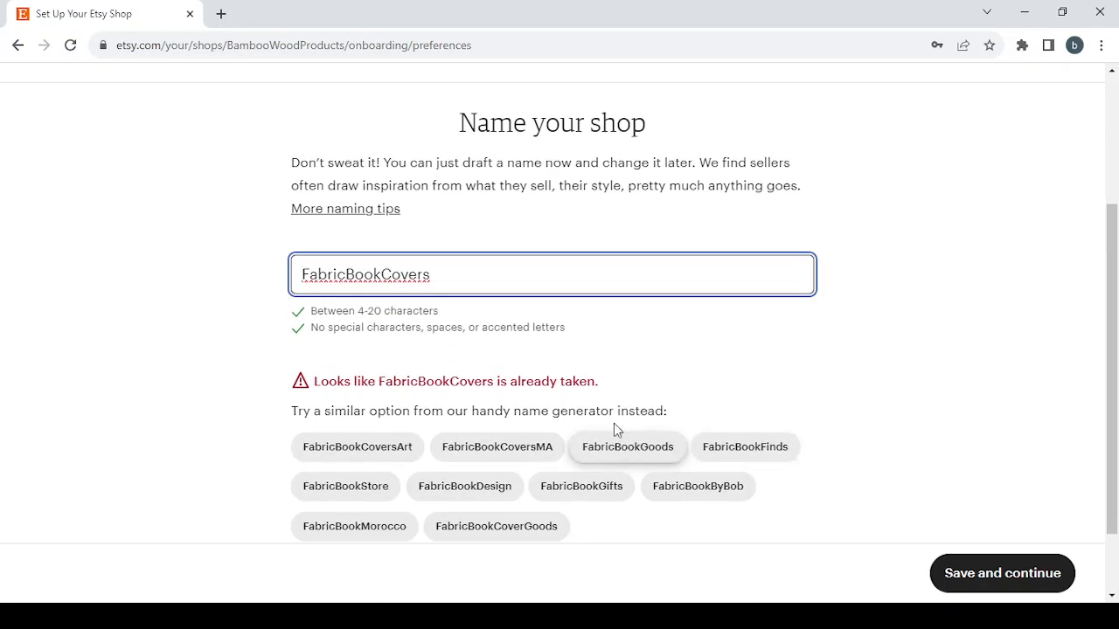
scroll(648, 326, "down", 1)
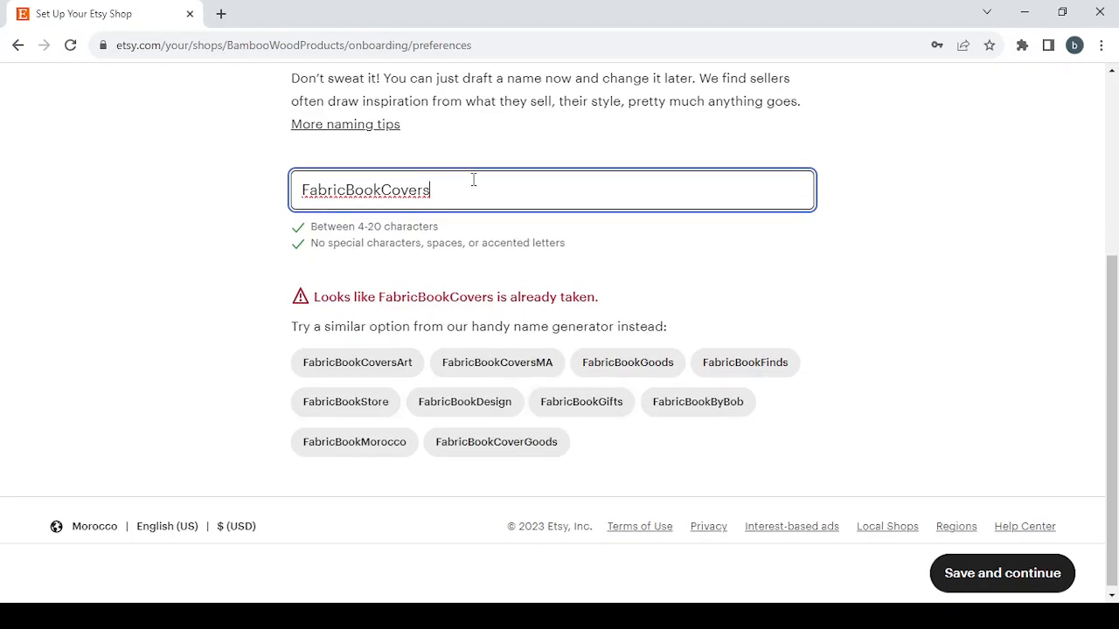
type("1")
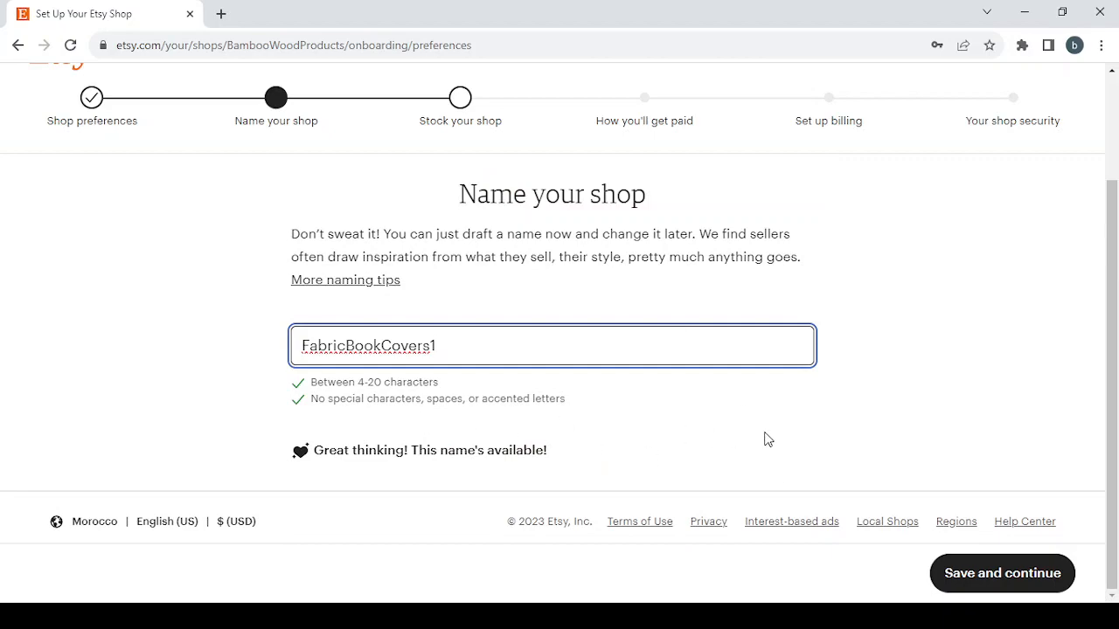
left_click(991, 573)
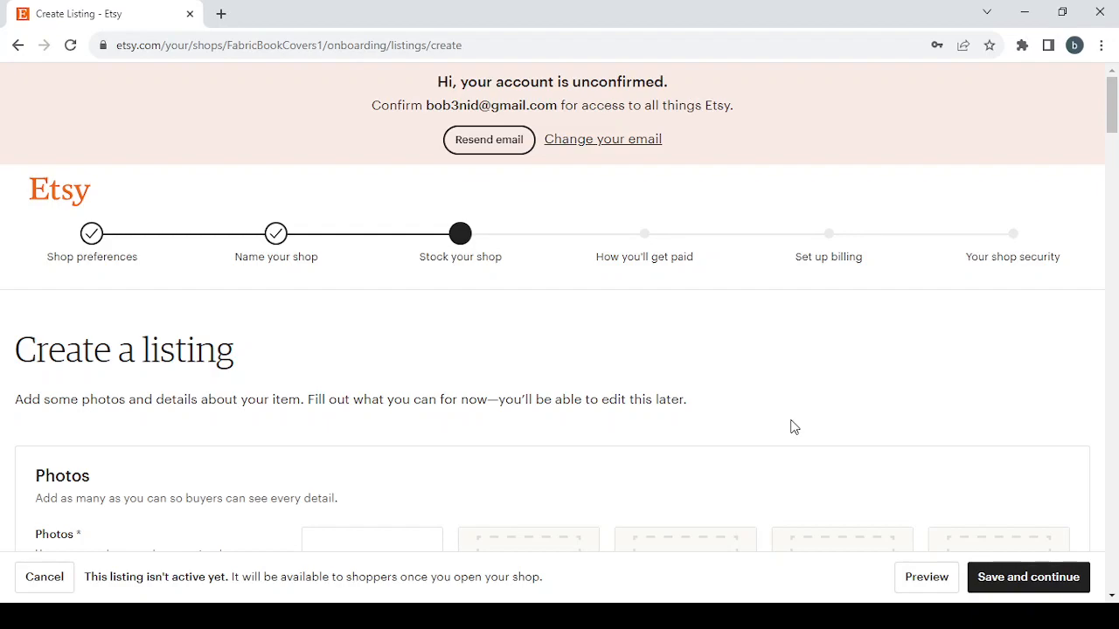
Try to save the empty listing and review the required fields under Photos, Inventory, Listing details and Shipping.
scroll(793, 428, "down", 1)
scroll(794, 427, "up", 1)
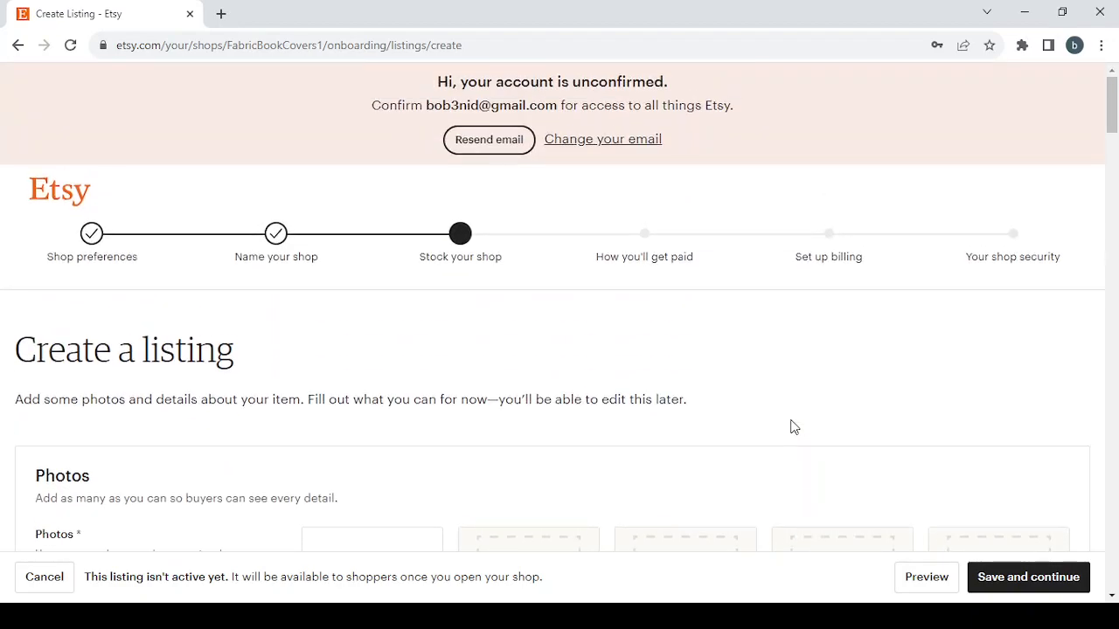
left_click(1017, 580)
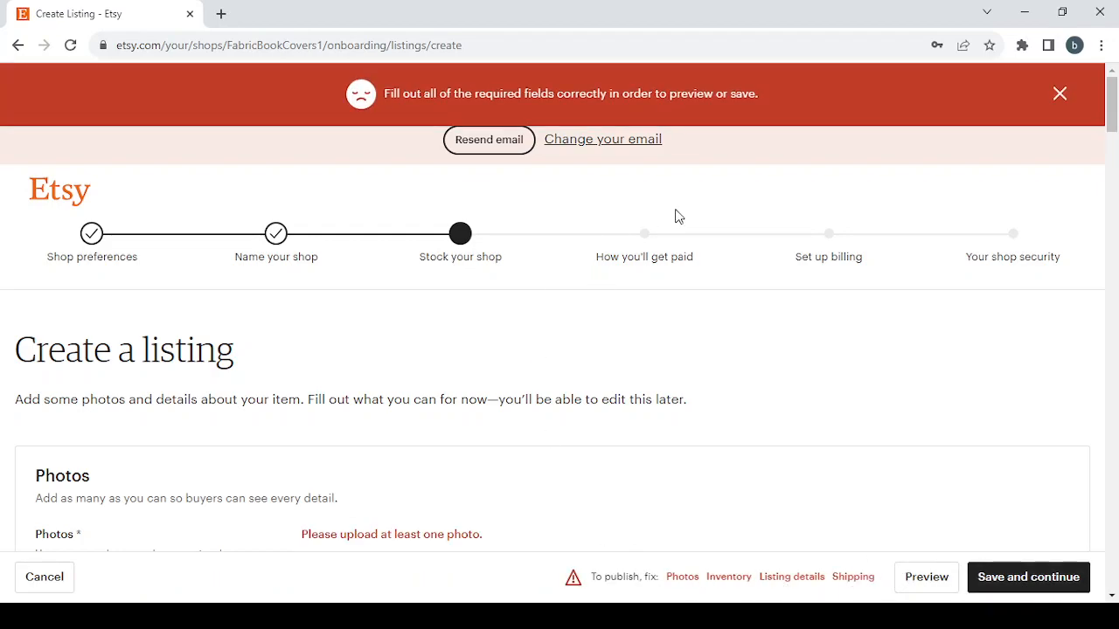
left_click(683, 579)
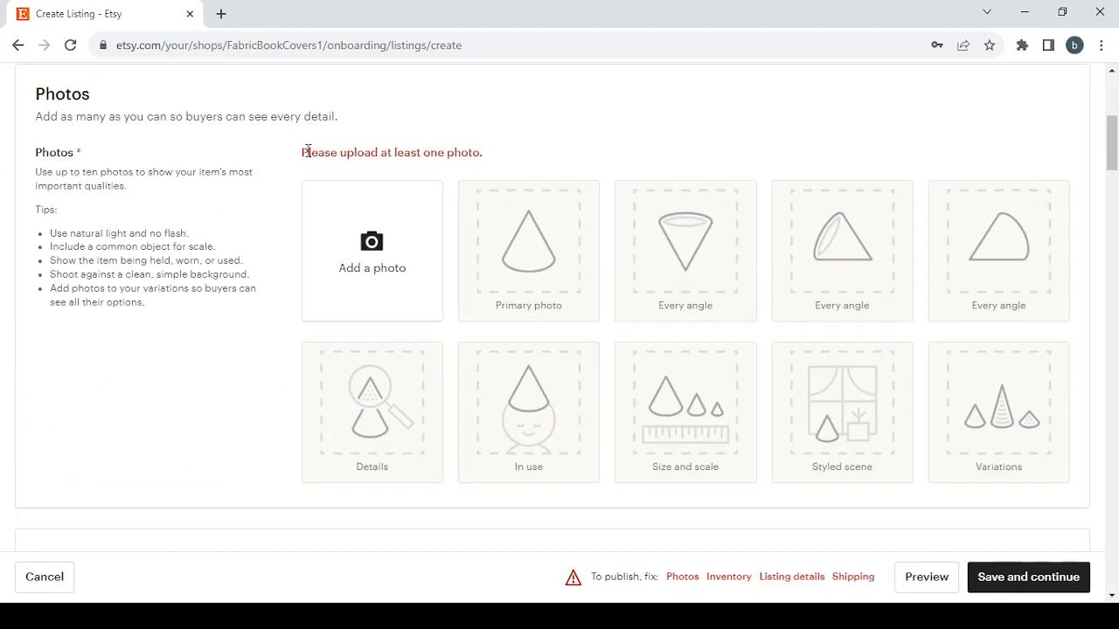
left_click(730, 578)
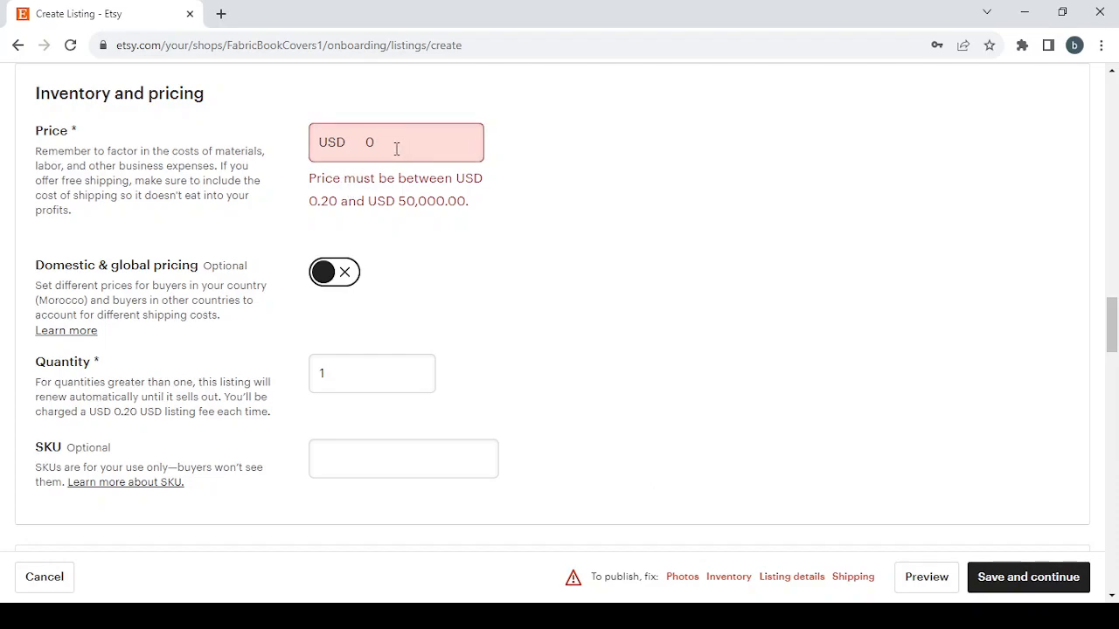
left_click(792, 576)
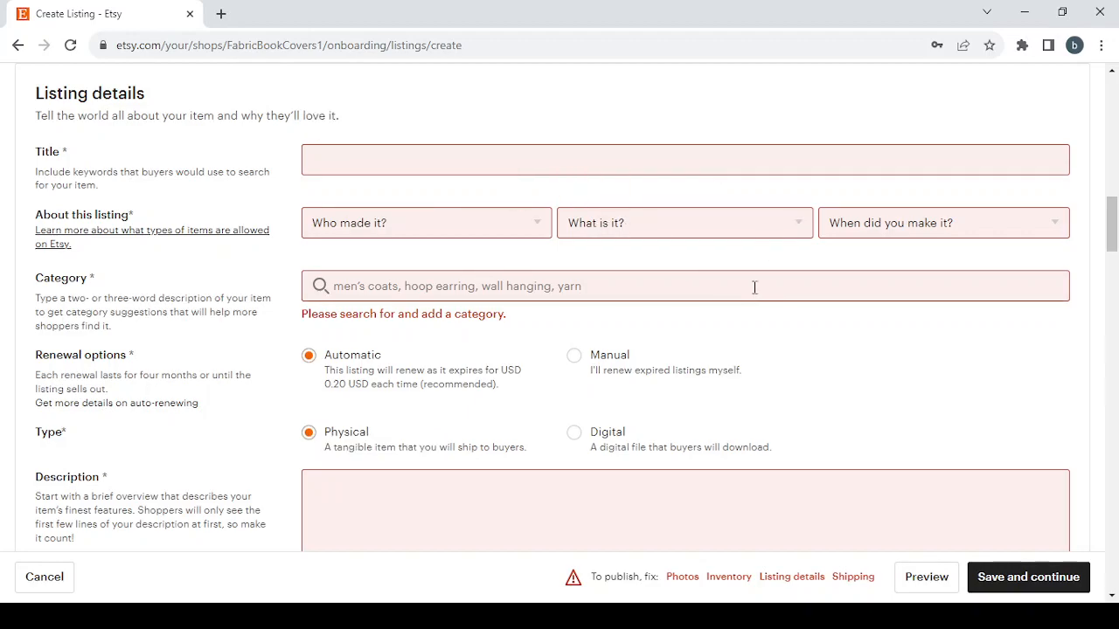
left_click(854, 579)
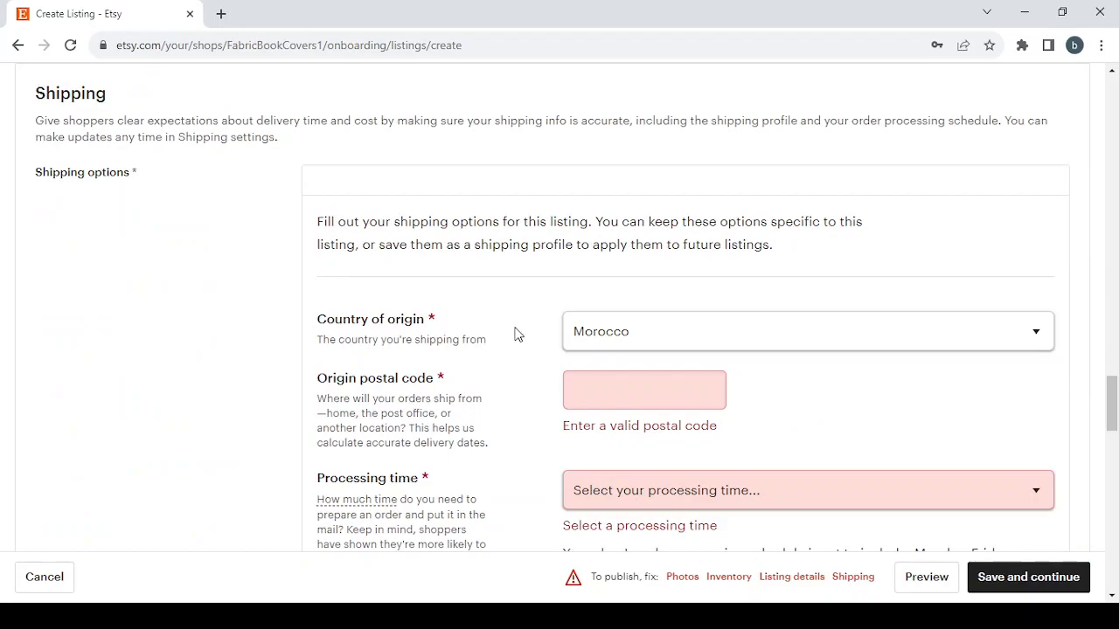
scroll(516, 333, "down", 4)
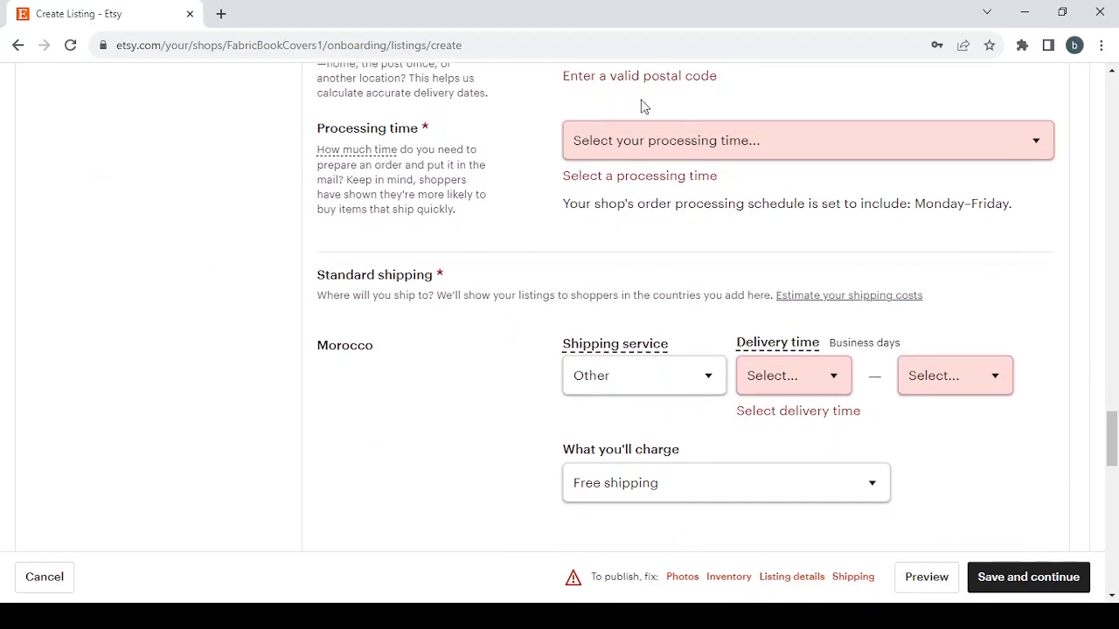
scroll(804, 323, "down", 6)
scroll(804, 324, "up", 4)
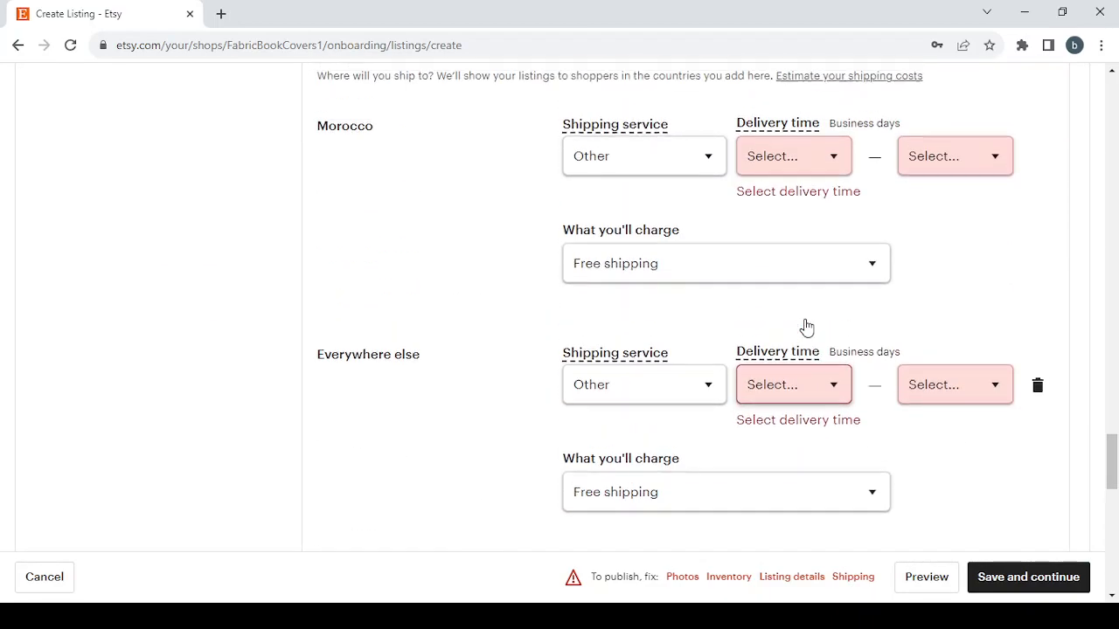
Review the listing's photo and video sections and enter Handmade Fabric Book Covers as its title.
left_click(682, 579)
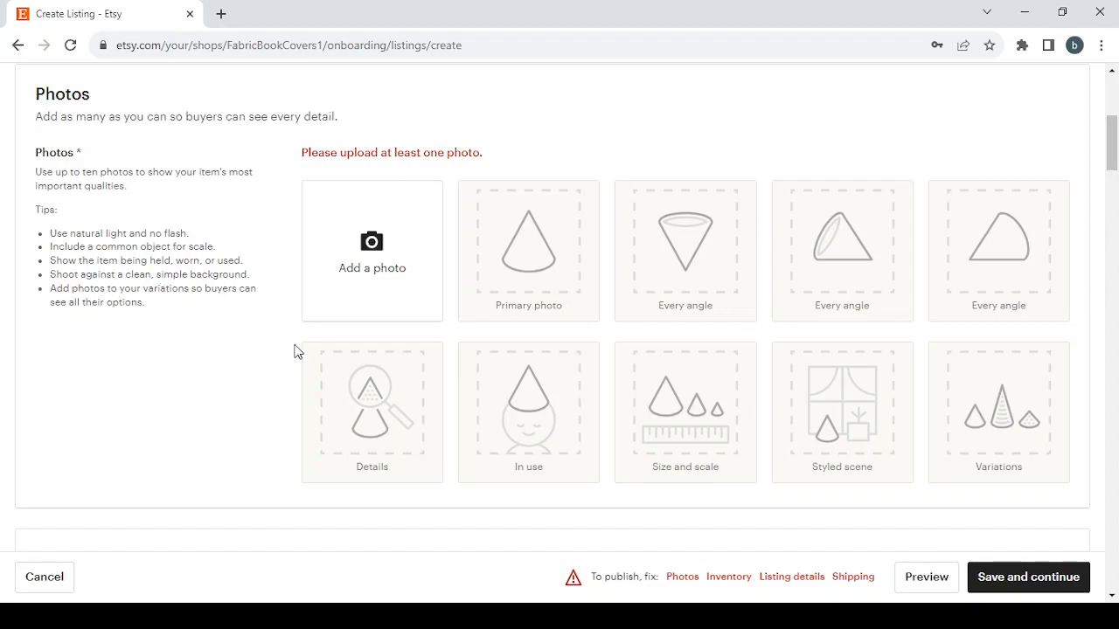
scroll(294, 350, "down", 5)
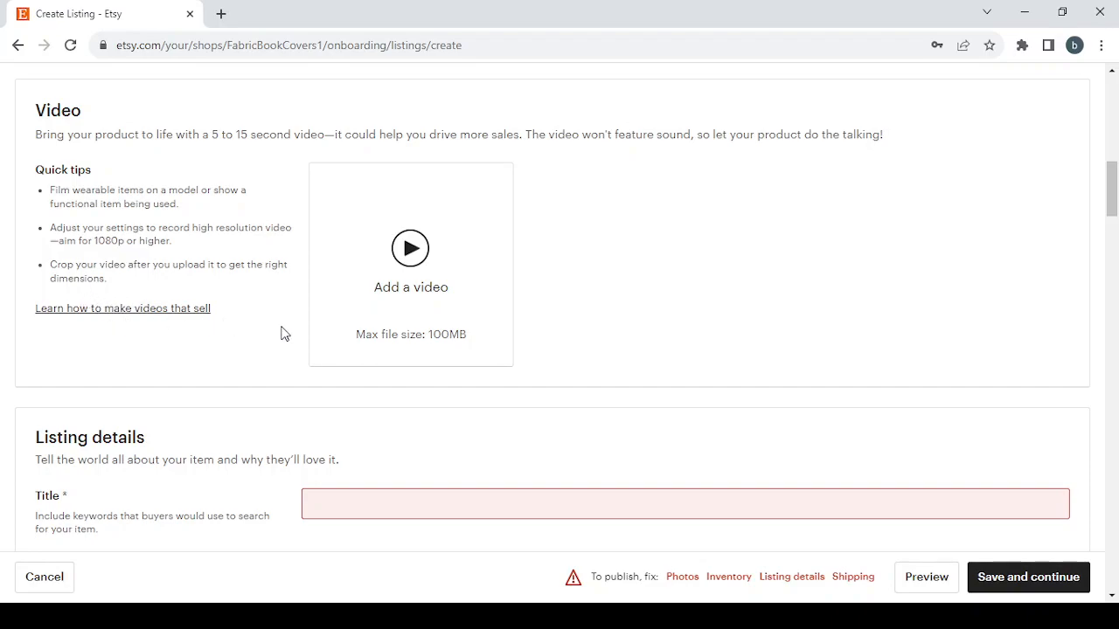
scroll(368, 358, "down", 4)
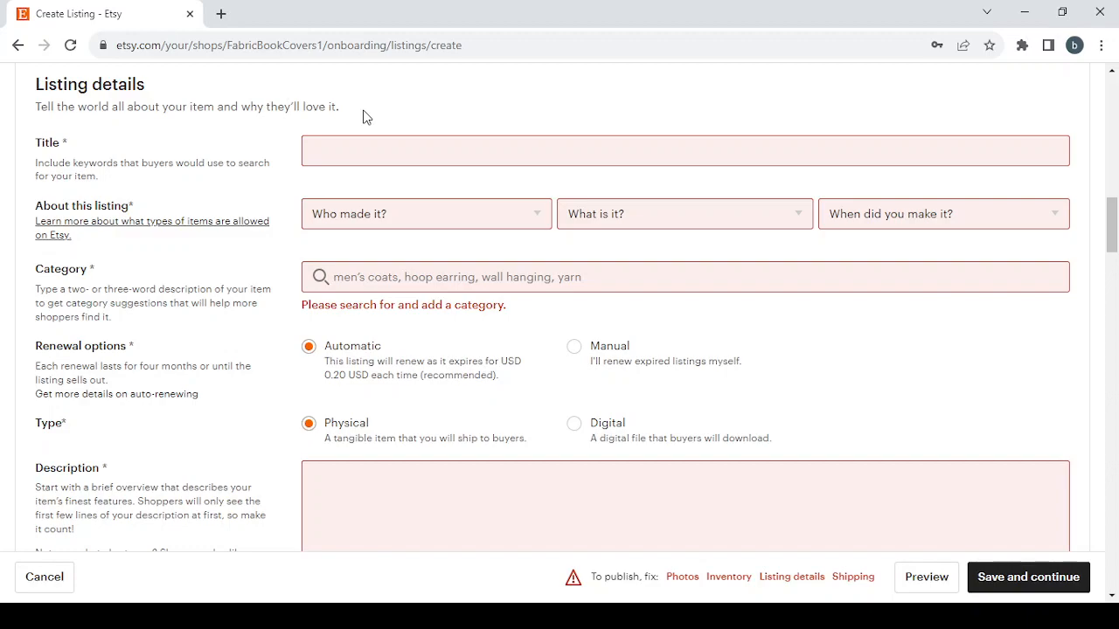
left_click(351, 150)
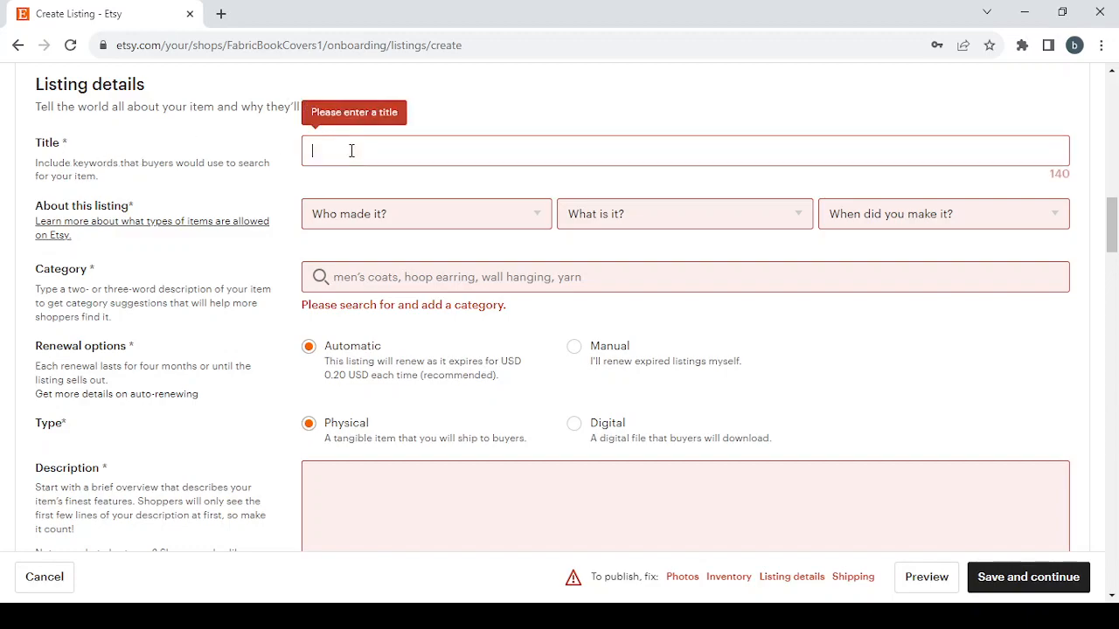
type("Handmade Fabric Book Covers")
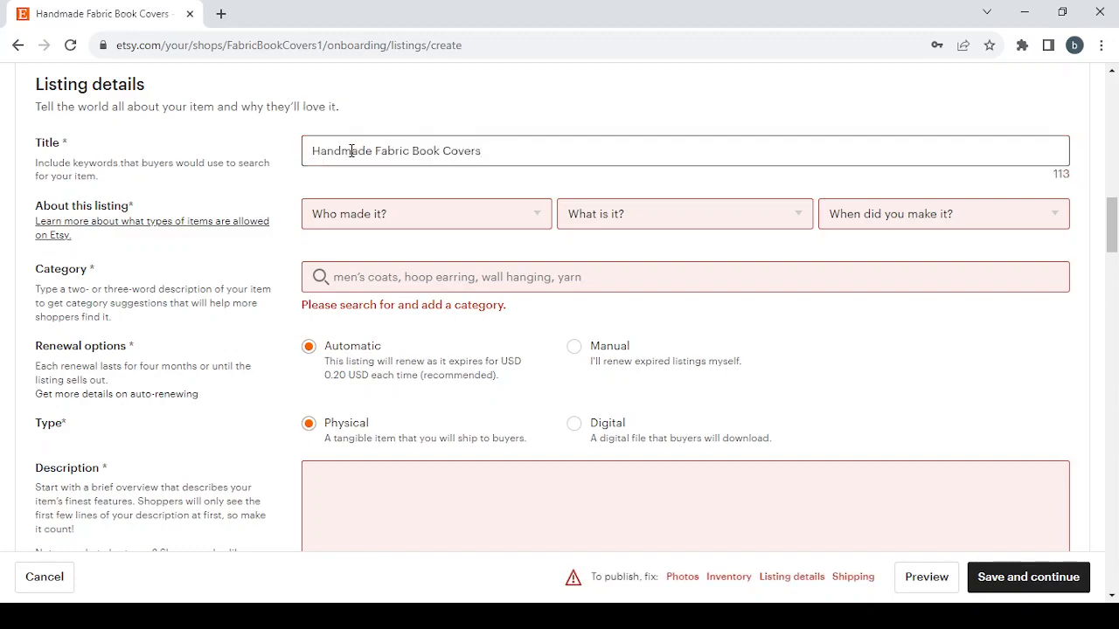
Describe the listing as made by "I did", being "A finished product", and made in 2020 - 2023.
scroll(564, 157, "down", 1)
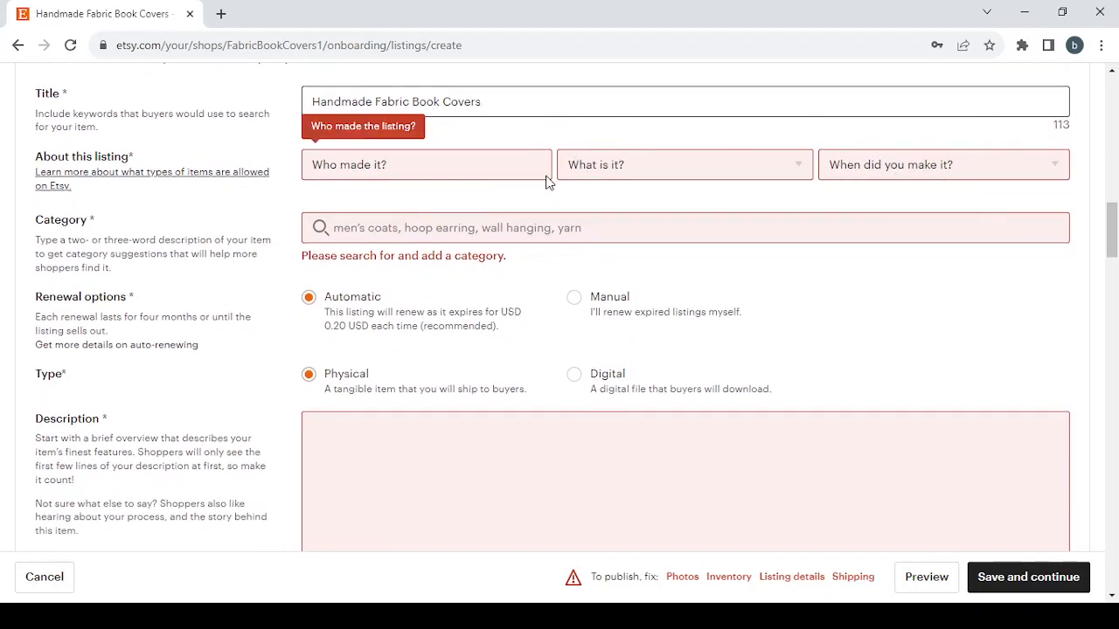
left_click(439, 164)
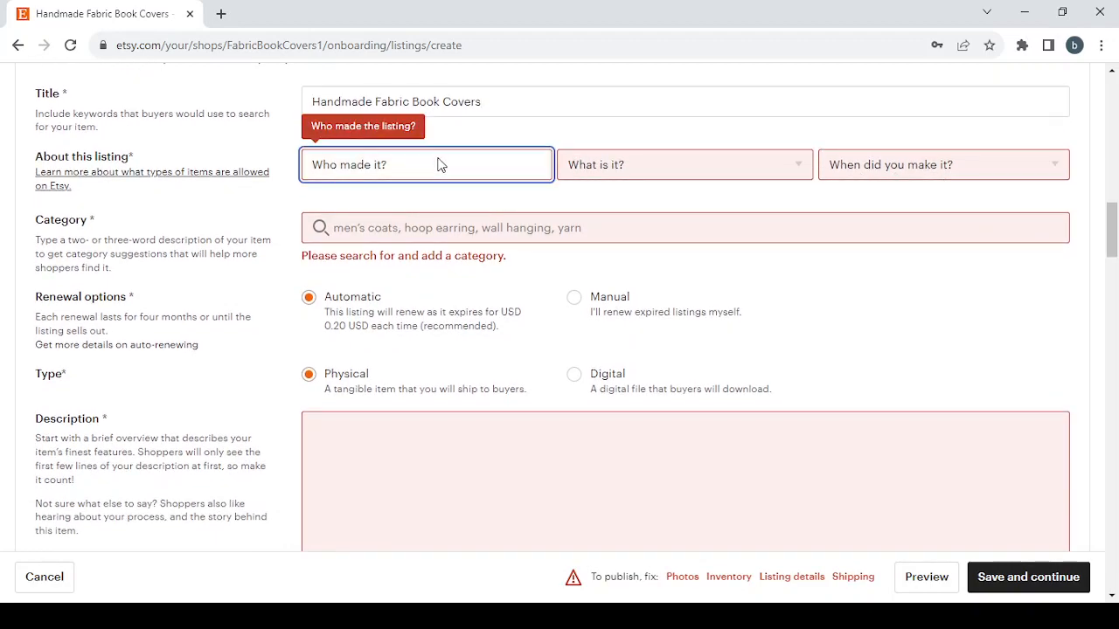
left_click(450, 222)
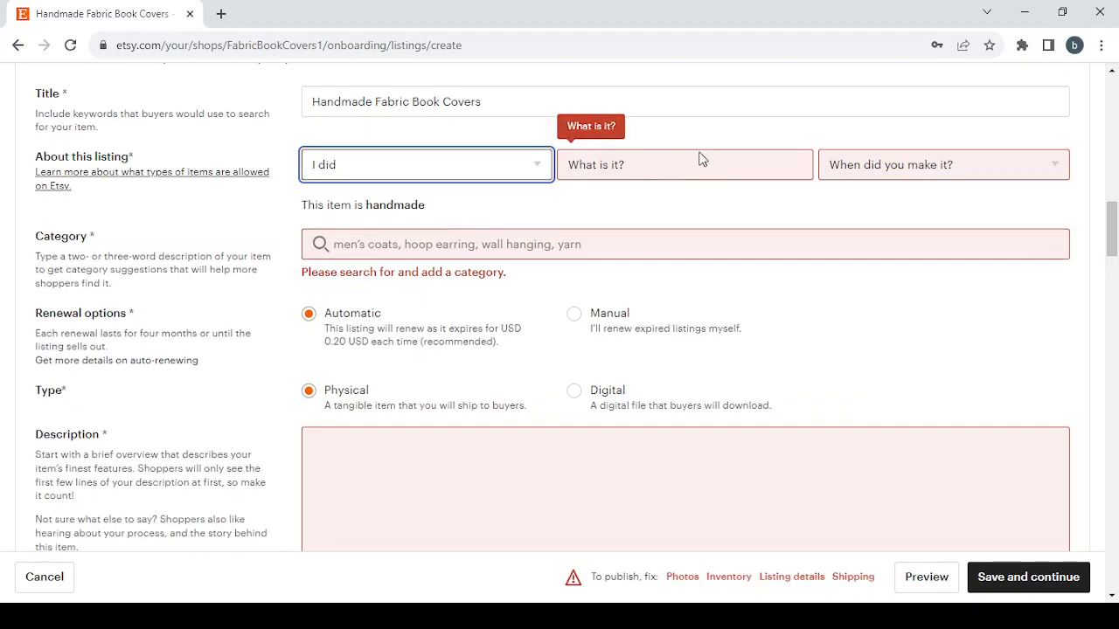
left_click(731, 171)
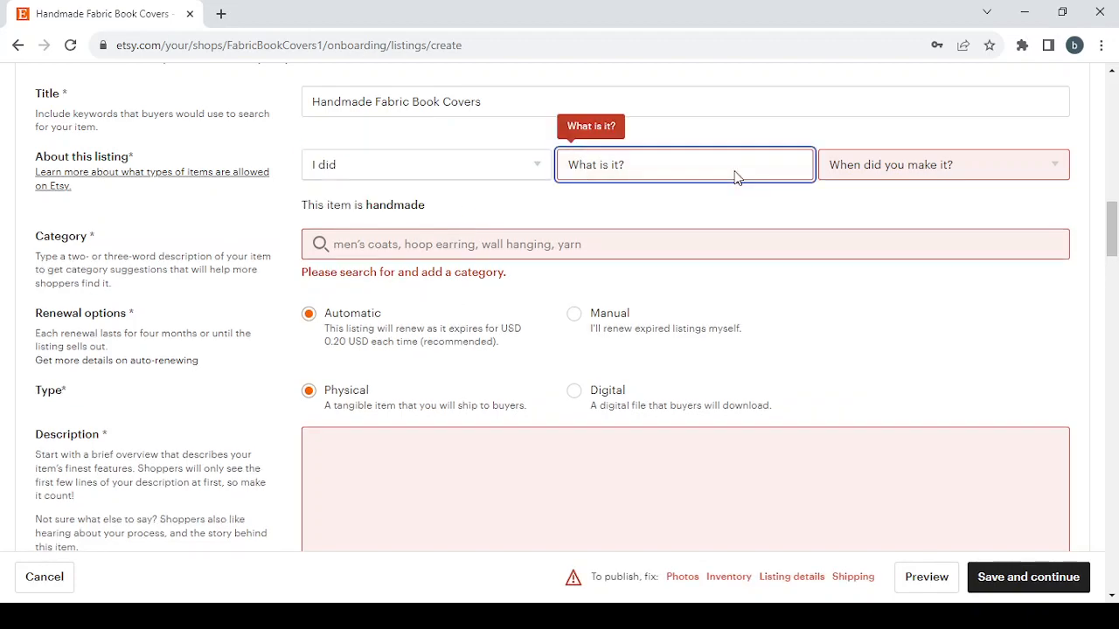
left_click(739, 223)
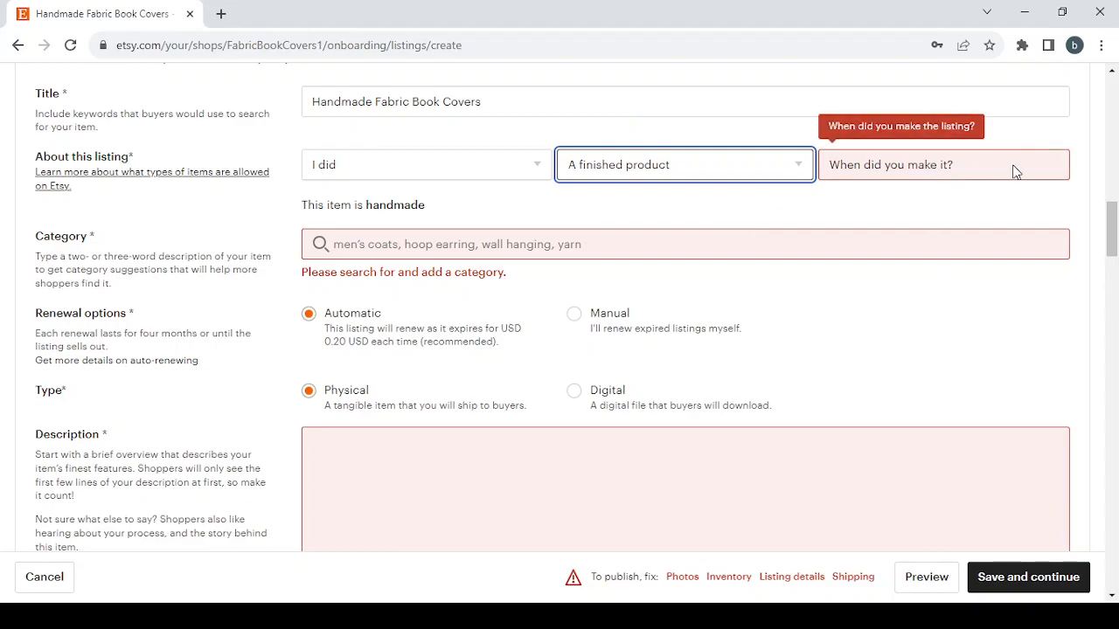
key("Tab")
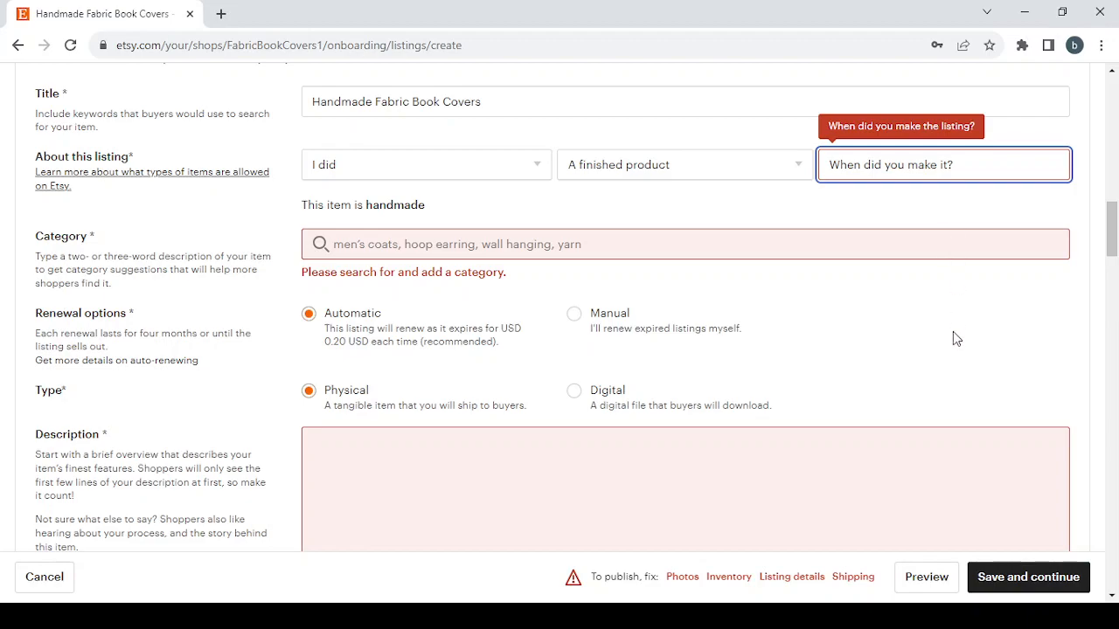
left_click(940, 247)
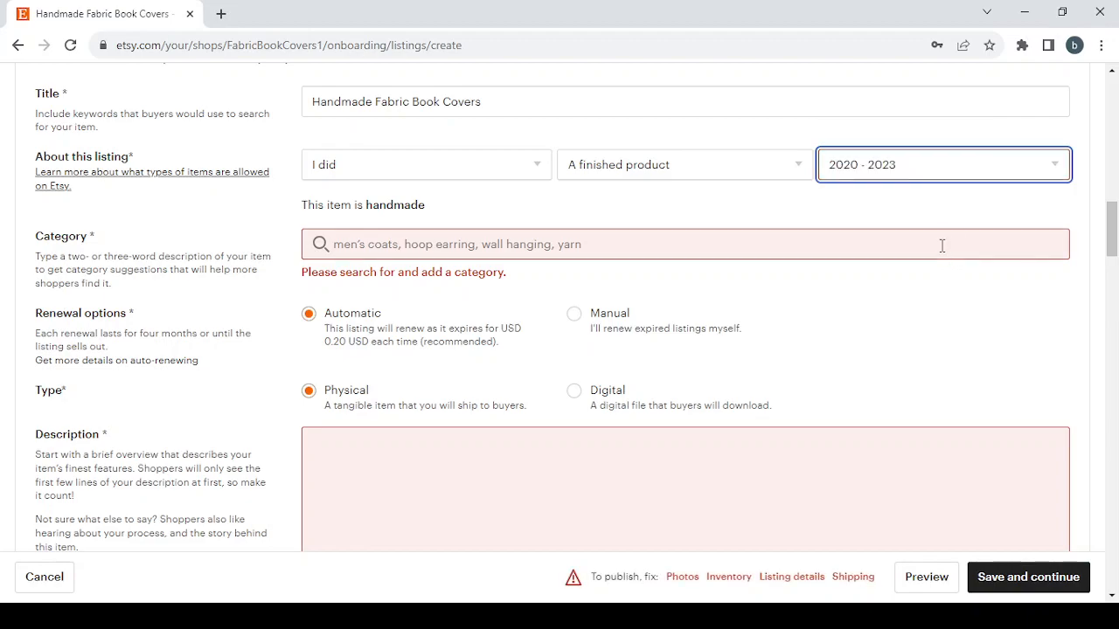
Search the listing categories for Handmade Fabric Book Covers and choose Book Covers under Book Accessories.
left_click(396, 249)
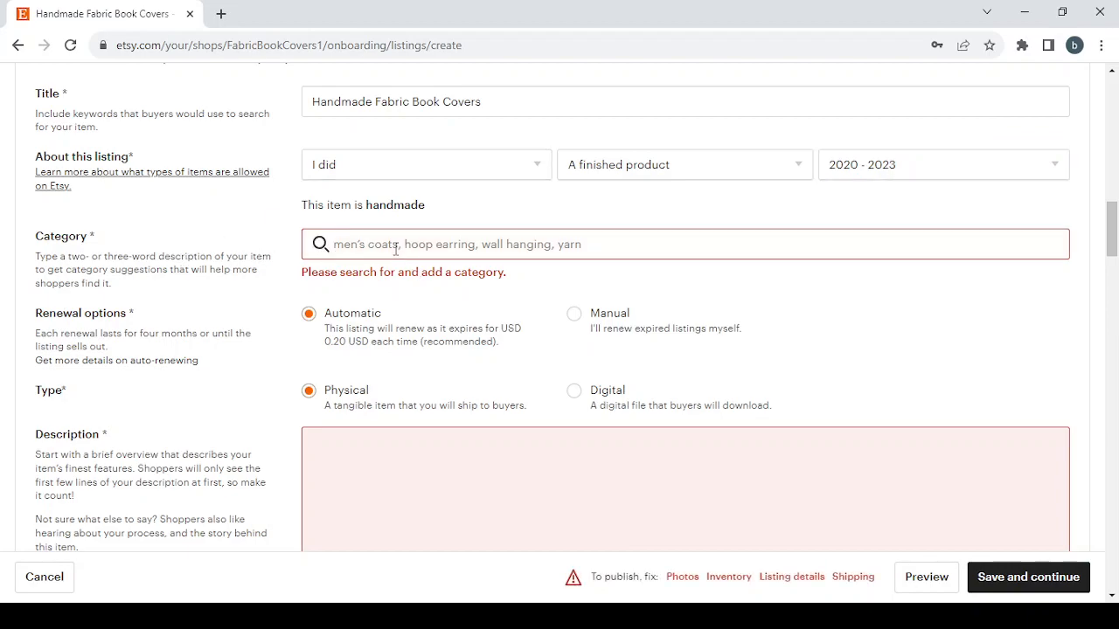
type("Handmade Fabric Book Covers")
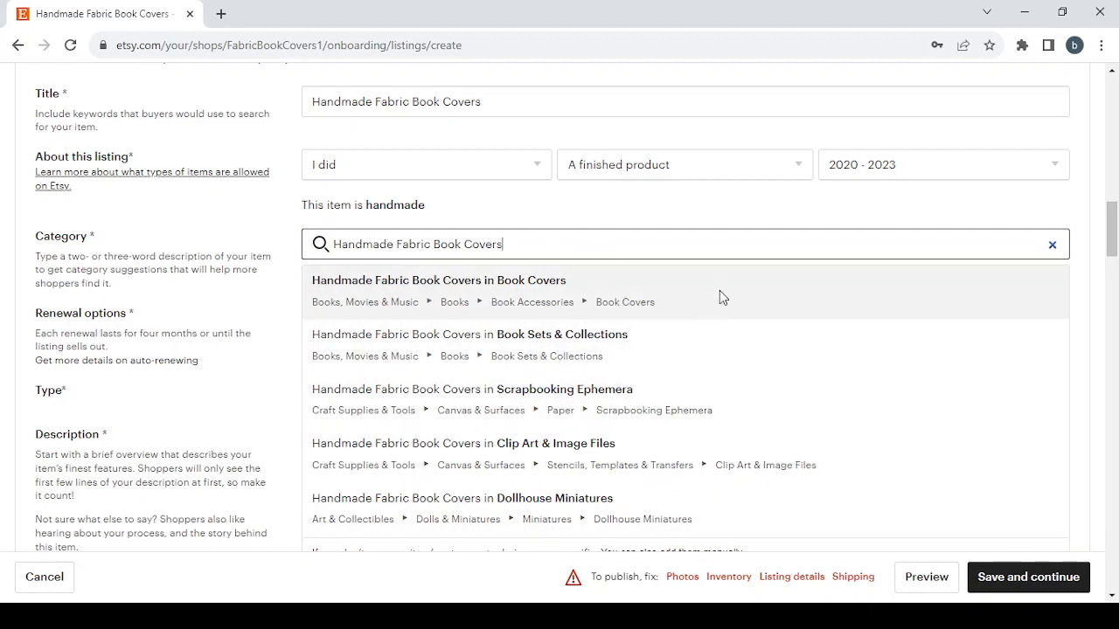
left_click(720, 292)
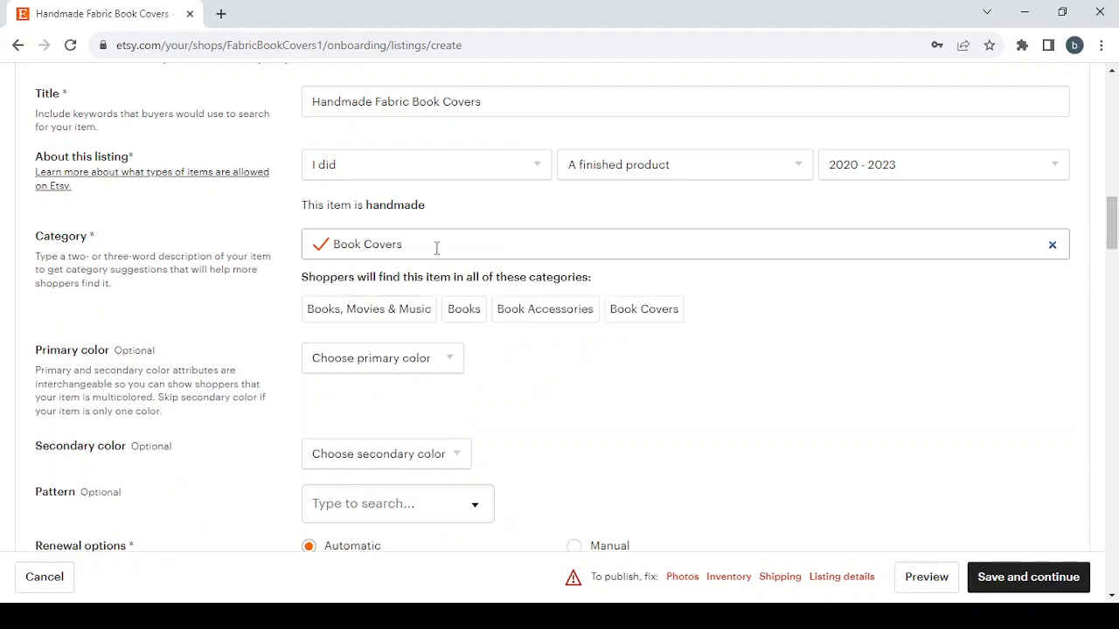
Look through the optional primary color, secondary color and pattern choices of the listing without choosing any.
scroll(559, 387, "down", 1)
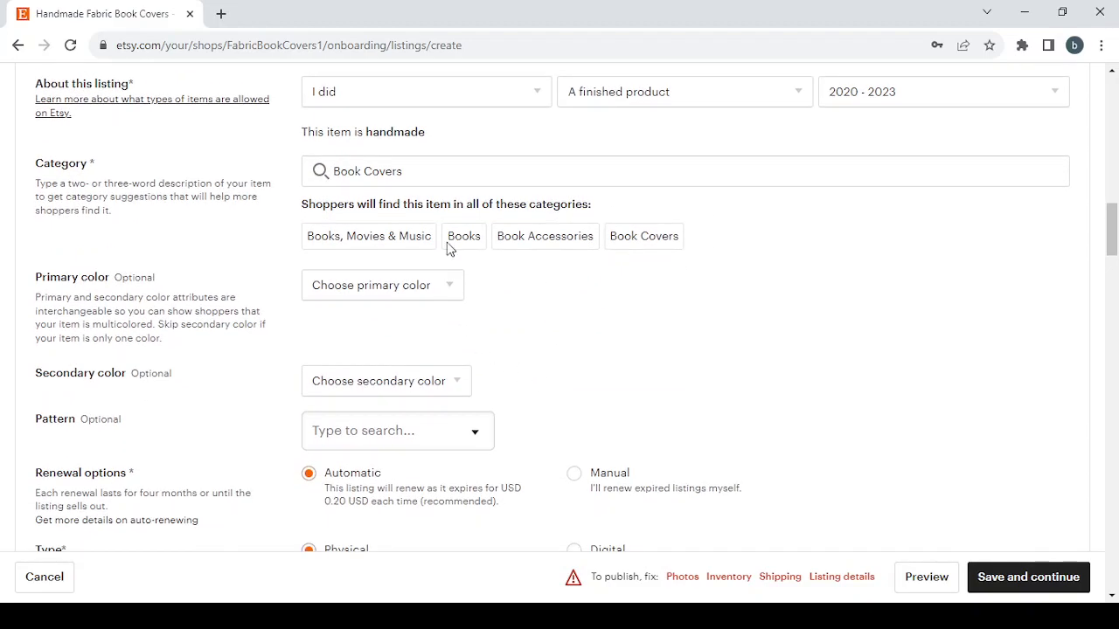
left_click(375, 295)
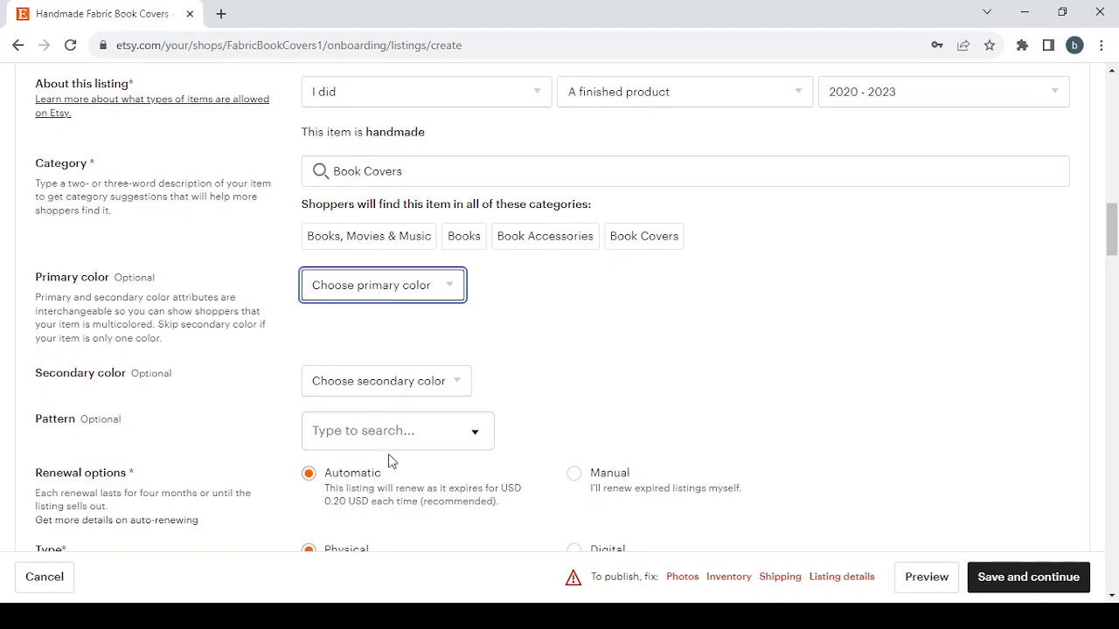
left_click(532, 323)
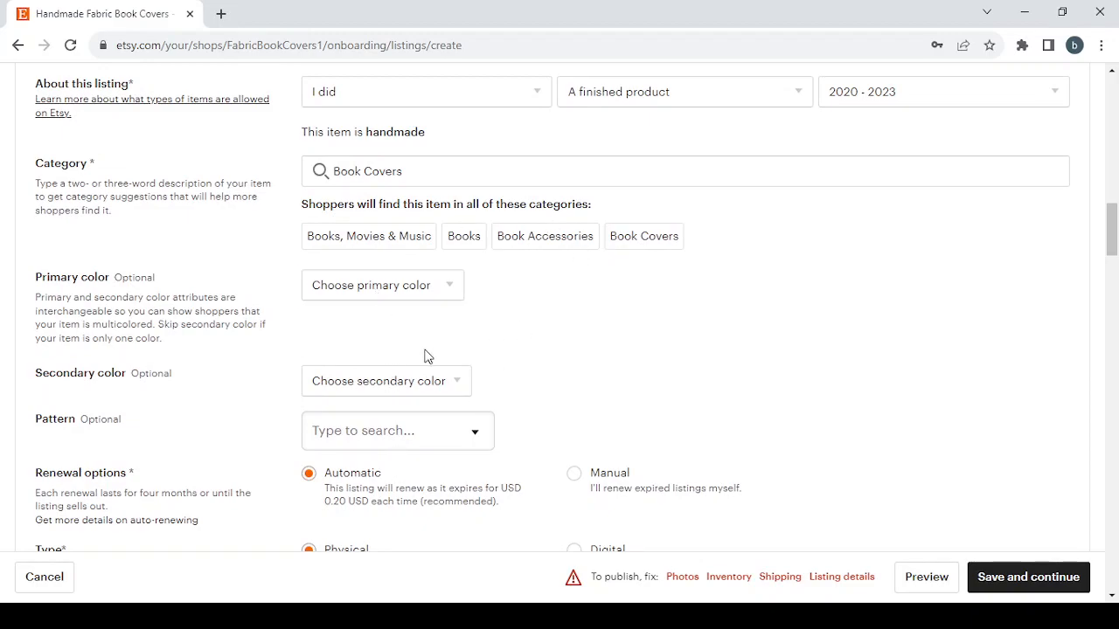
left_click(390, 387)
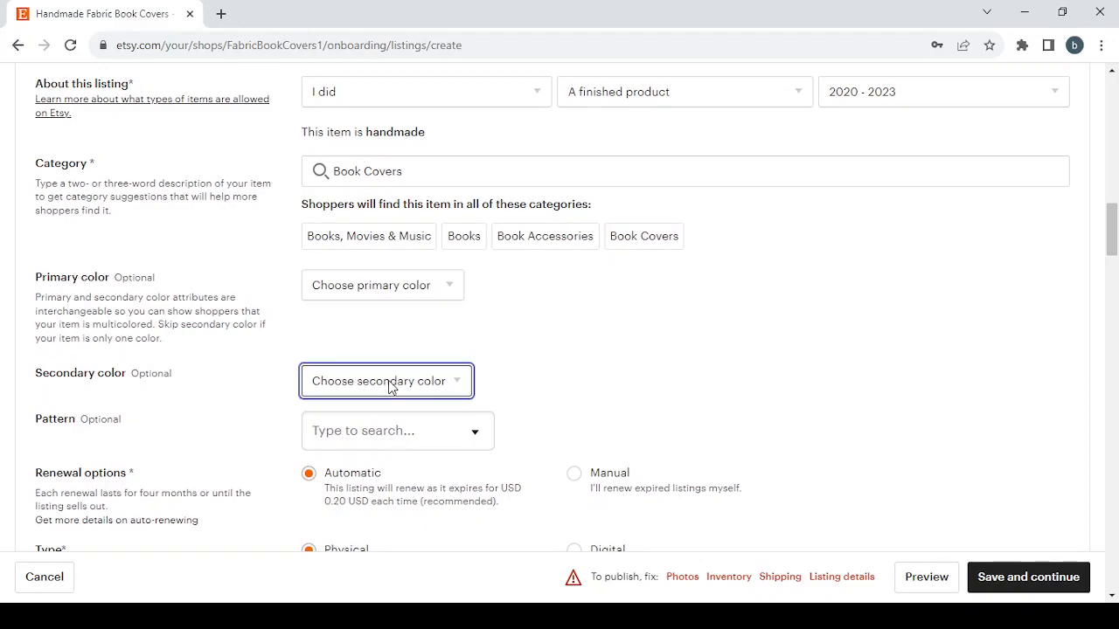
left_click(407, 429)
scroll(407, 430, "down", 2)
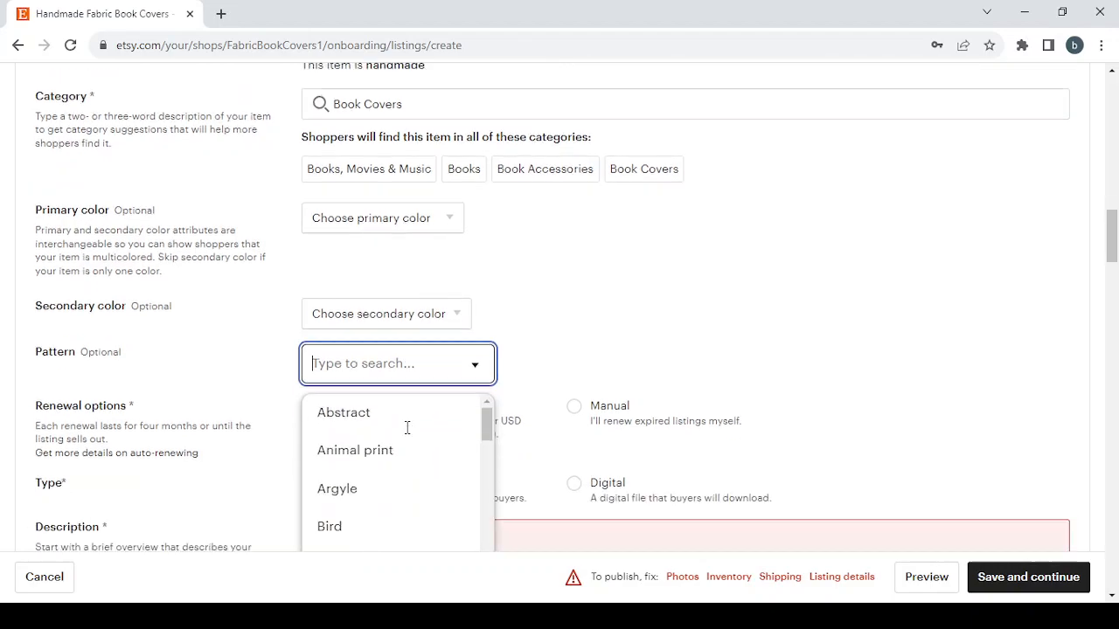
left_click(584, 258)
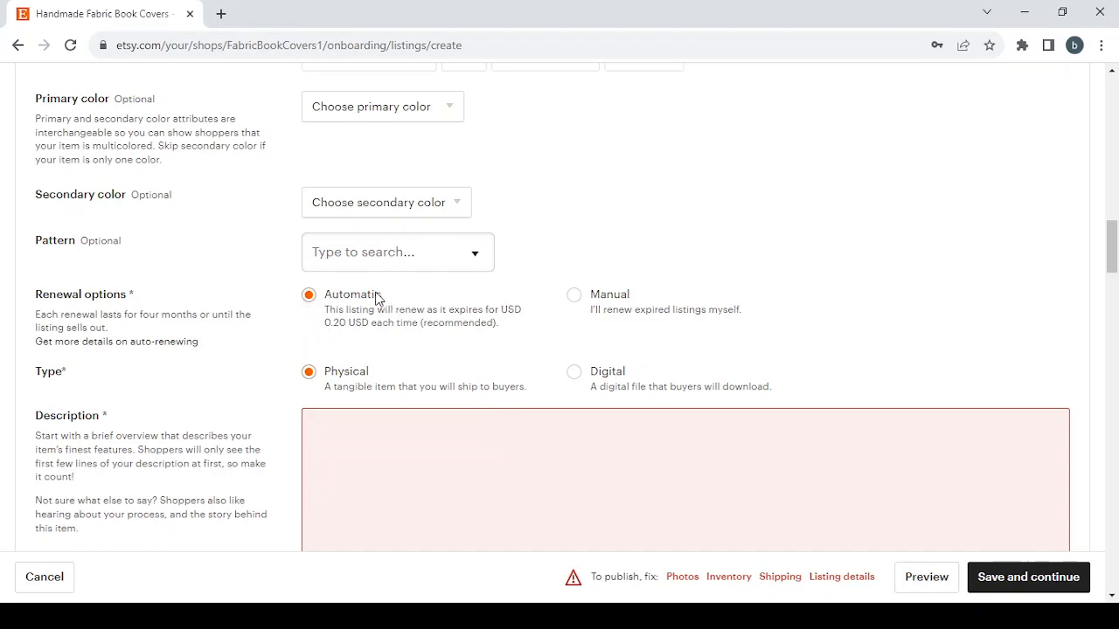
Set the listing's renewal option to Manual and review the type and description fields.
left_click(574, 296)
scroll(402, 357, "down", 1)
scroll(401, 350, "down", 1)
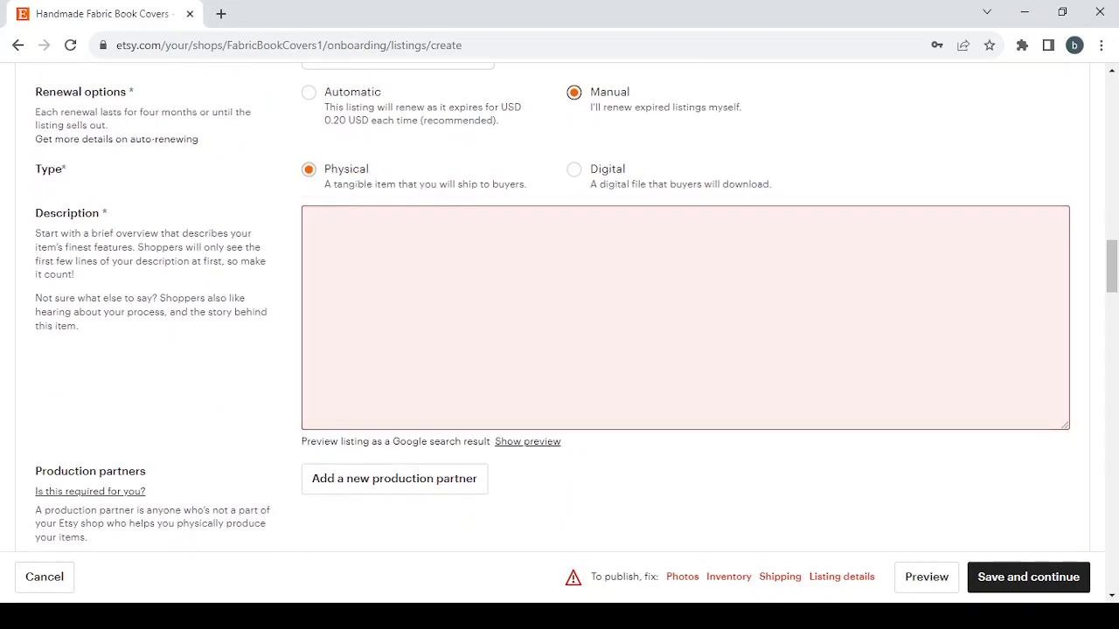
key("alt+Tab")
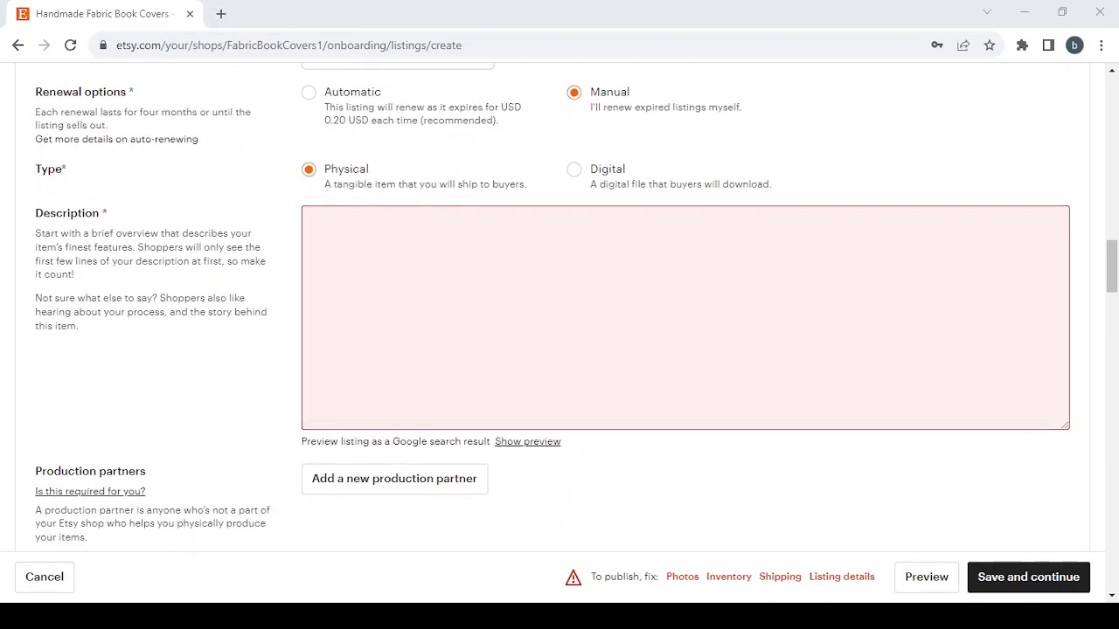
key("alt+Tab")
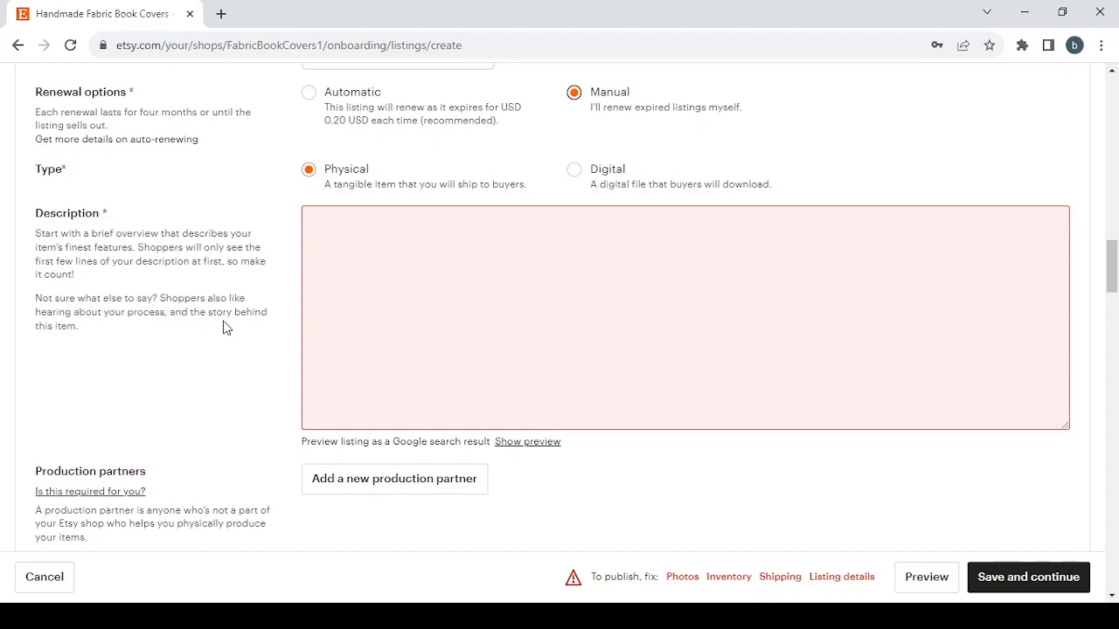
Review the form for adding a new production partner and close it without entering anything.
scroll(564, 408, "down", 4)
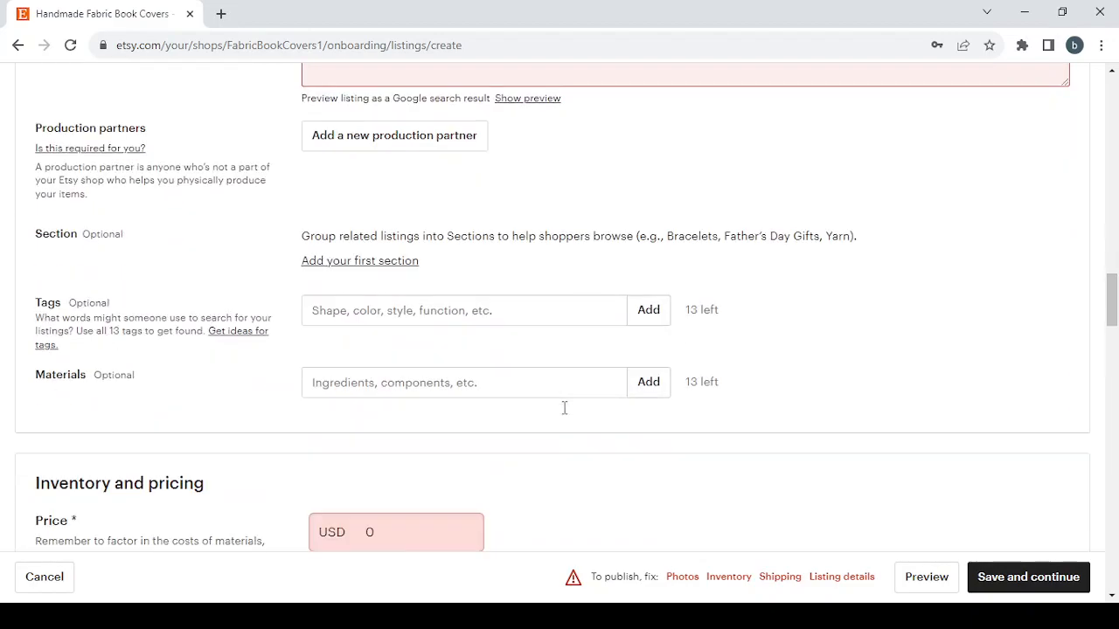
left_click(418, 138)
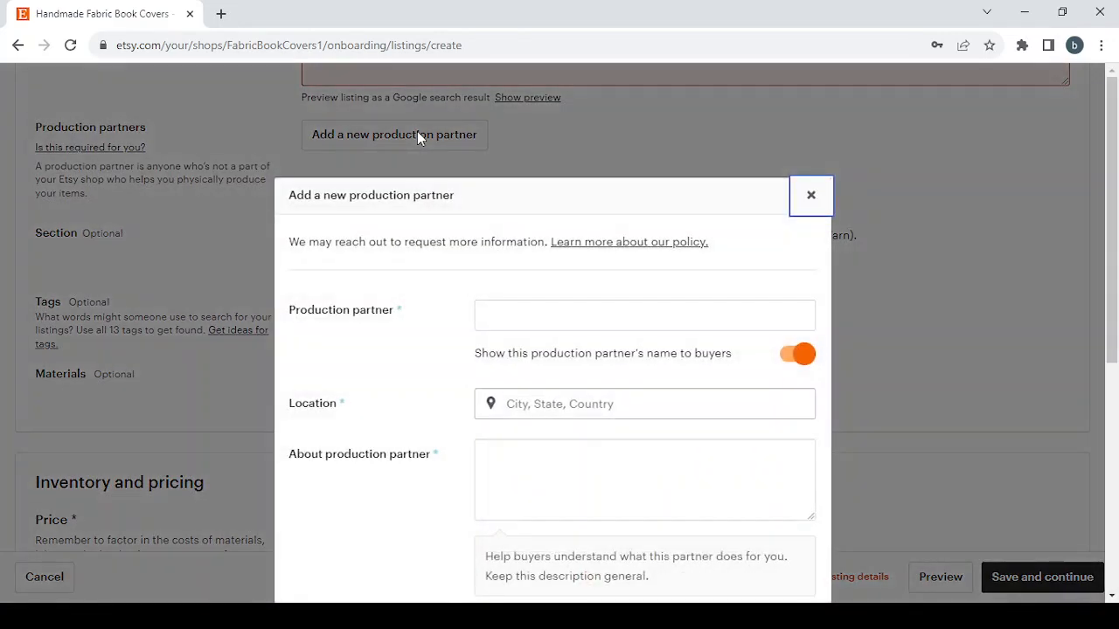
scroll(434, 367, "down", 3)
scroll(434, 369, "up", 3)
left_click(812, 196)
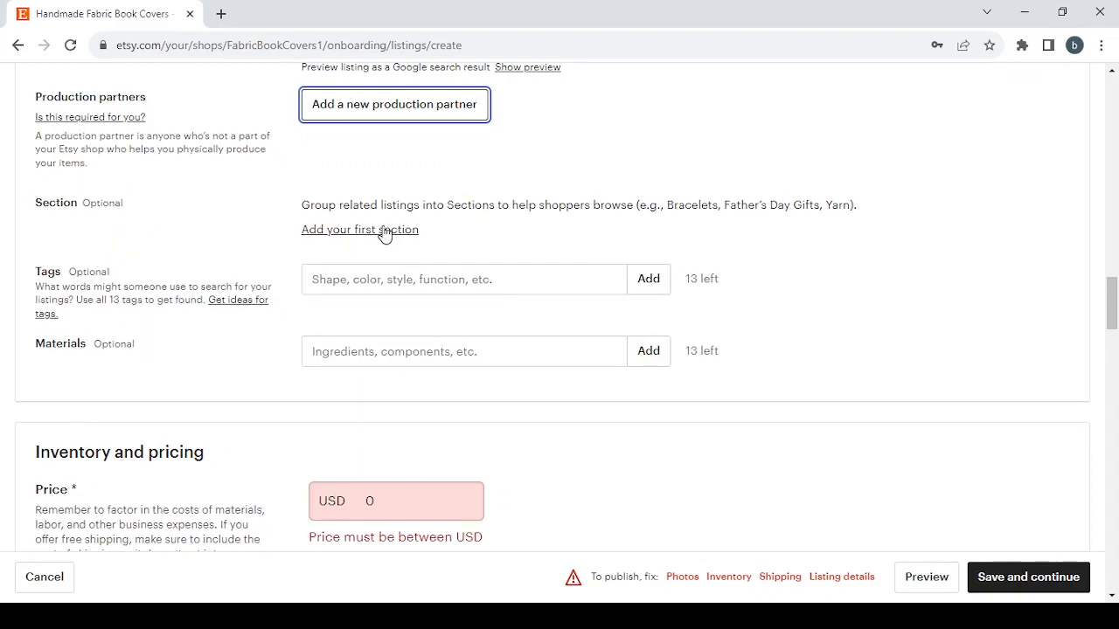
Set the listing's price to USD 29.99 in the Inventory and pricing section.
scroll(736, 230, "down", 4)
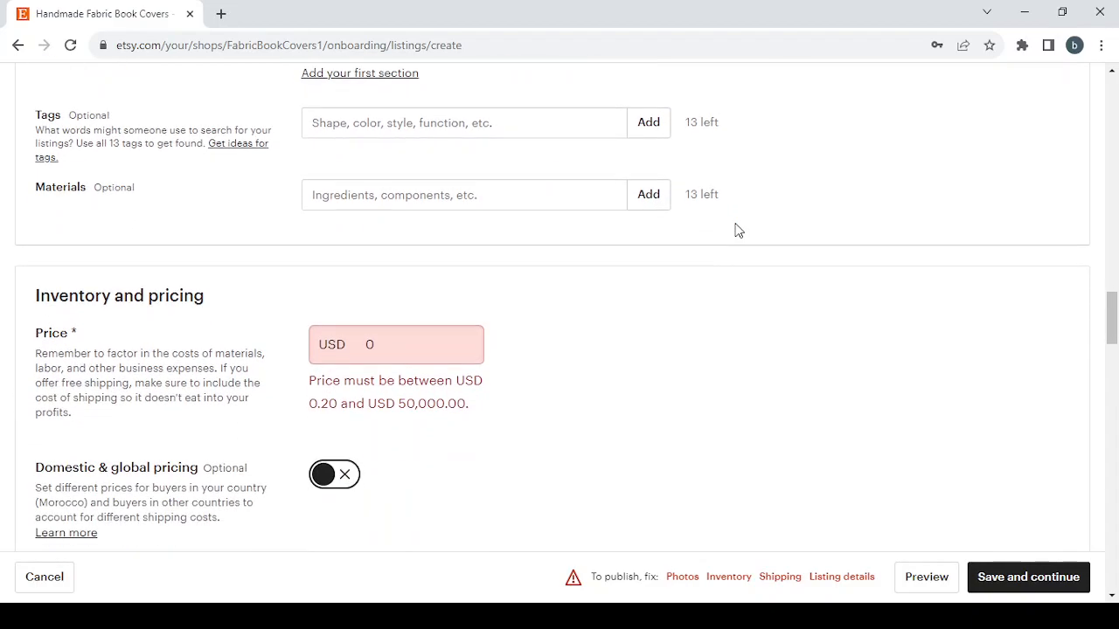
left_click(372, 139)
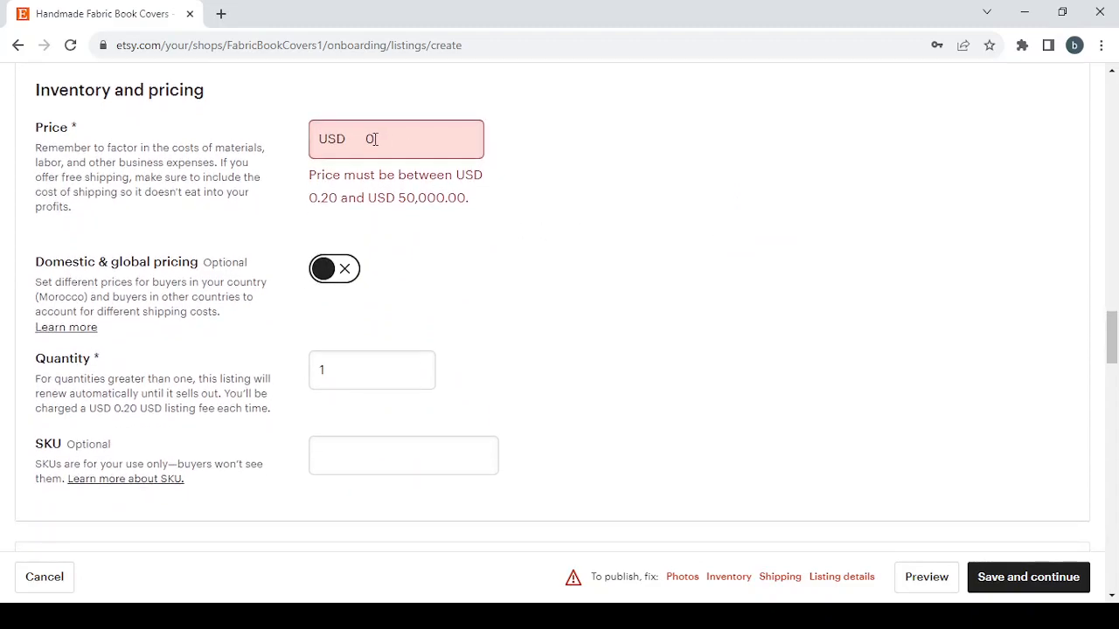
double_click(372, 139)
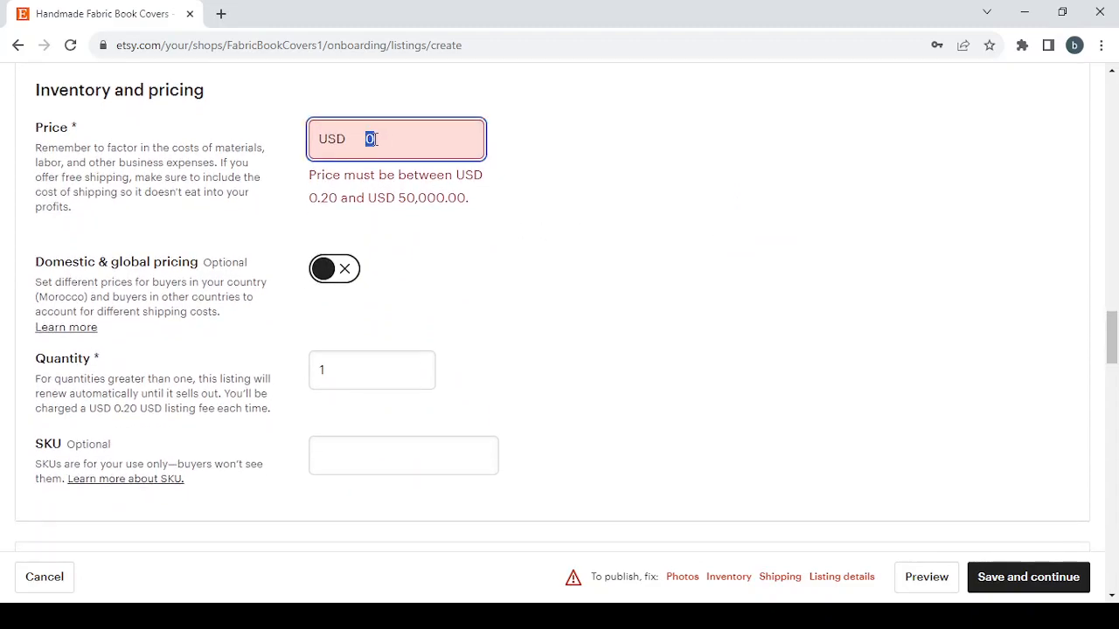
type("20")
type(".99")
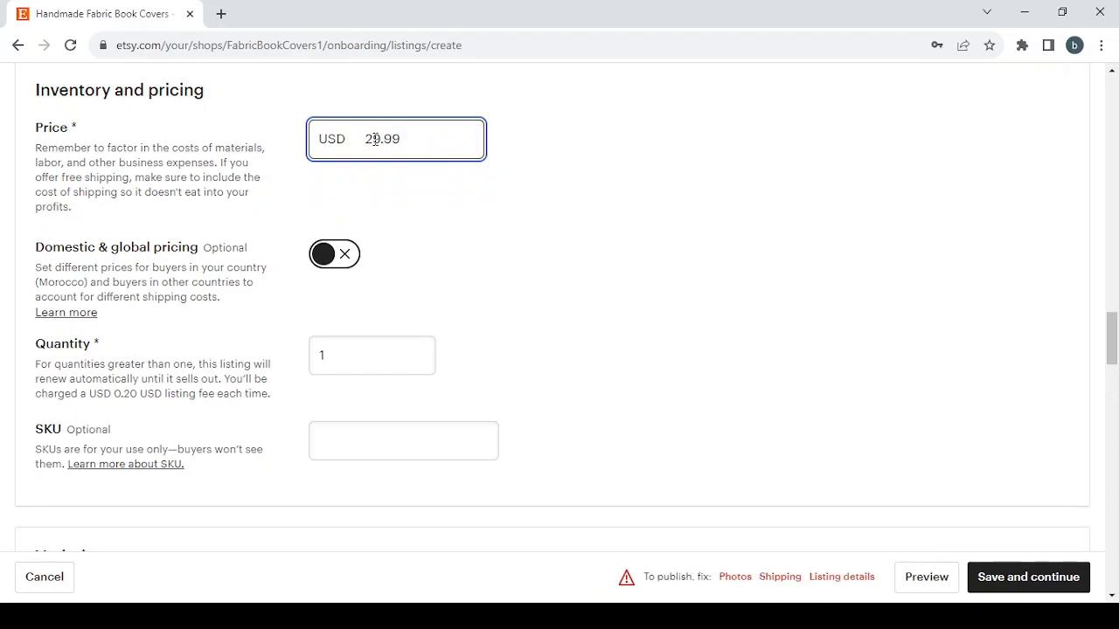
Set the processing time in the listing's shipping options to 5-7 days.
scroll(510, 277, "down", 7)
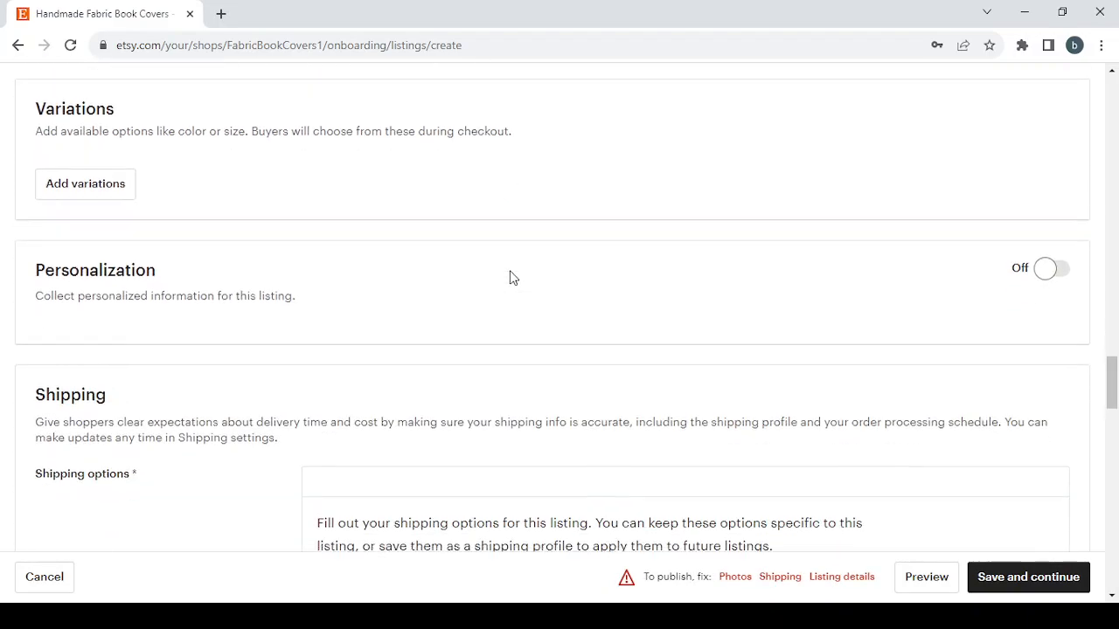
scroll(513, 277, "down", 2)
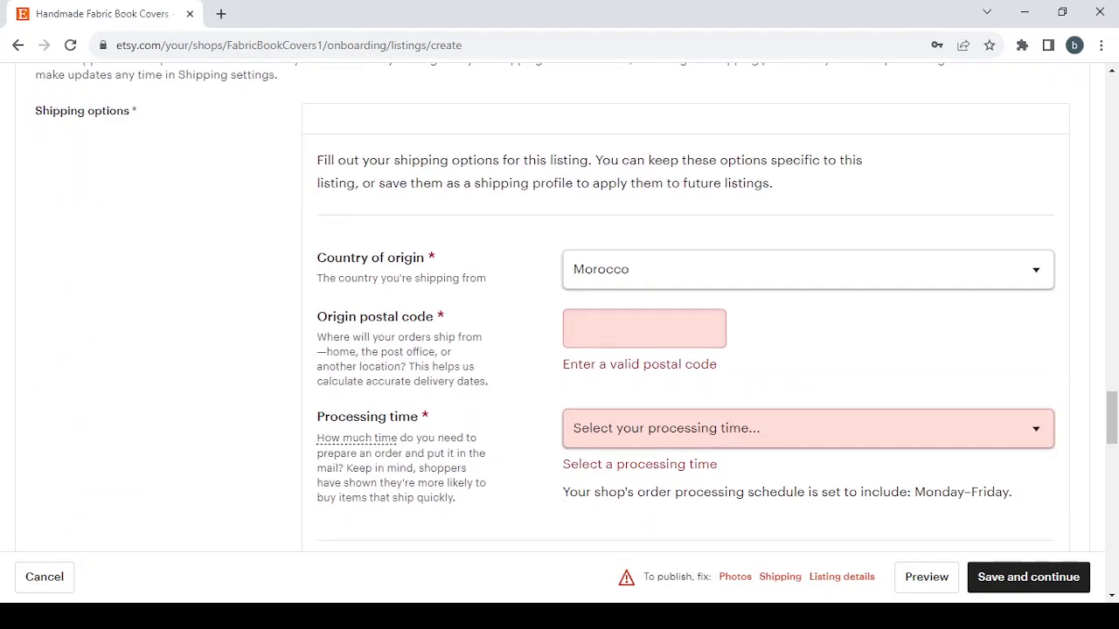
scroll(774, 285, "down", 2)
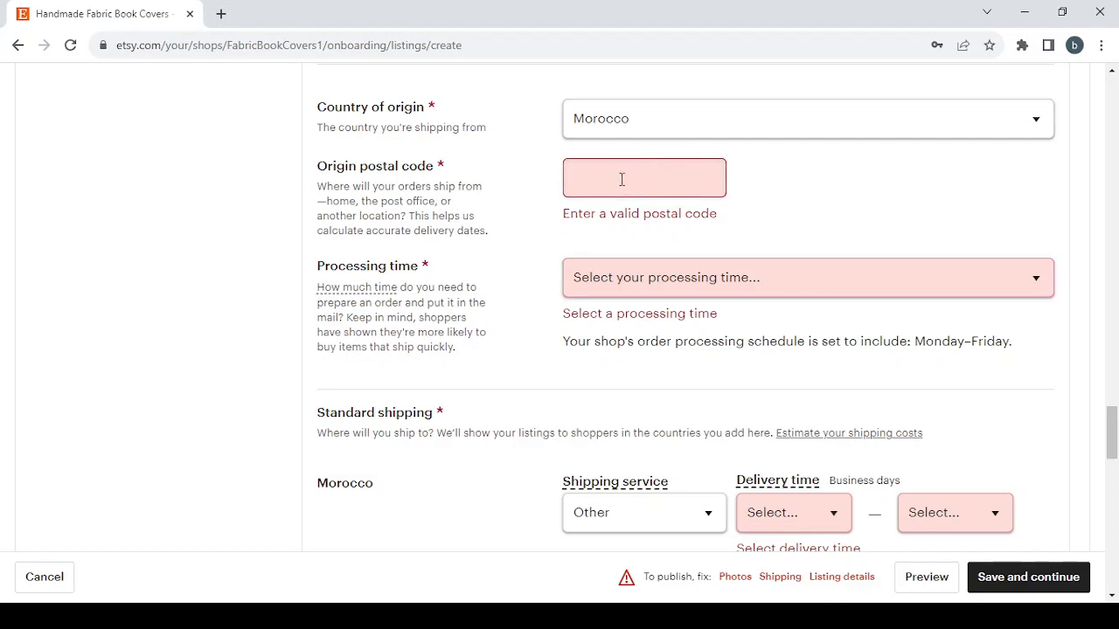
left_click(713, 289)
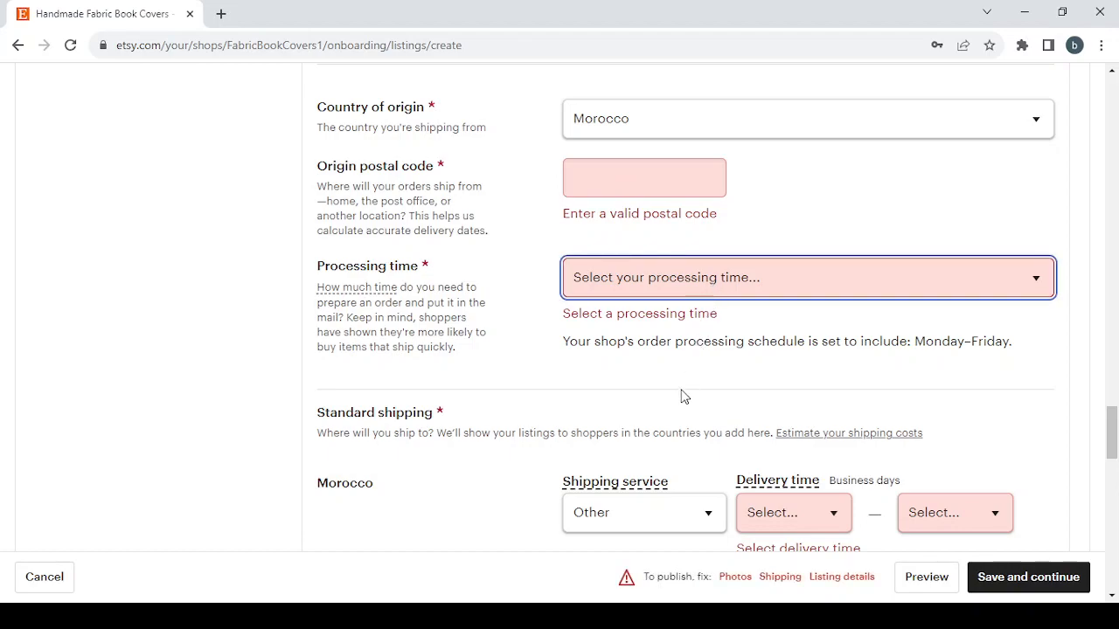
key("5")
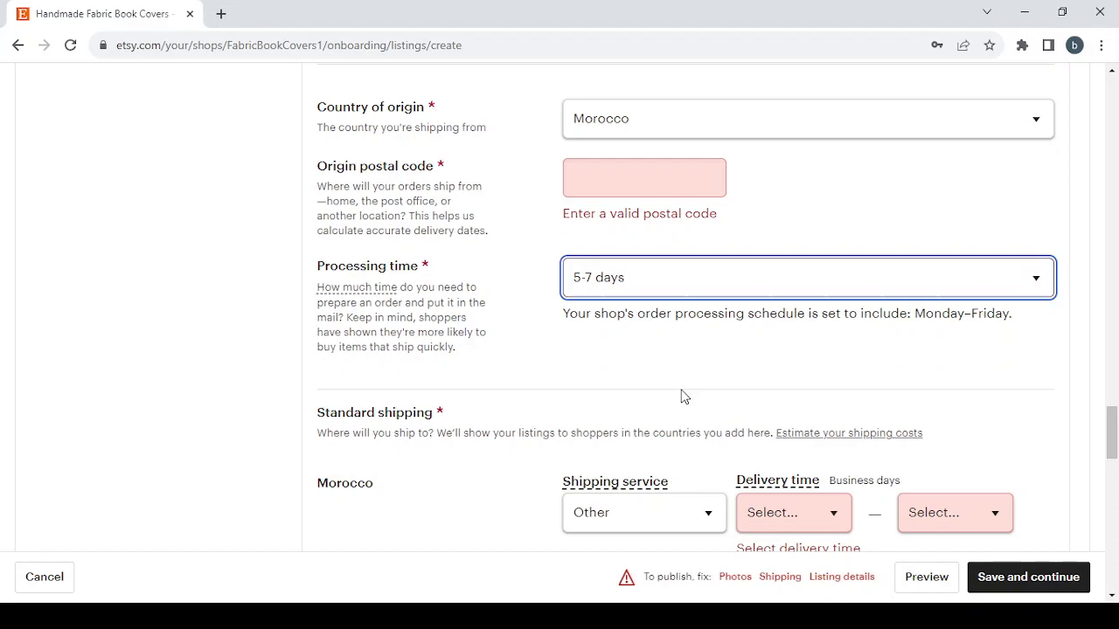
Set the standard shipping delivery time for Morocco to 9 business days.
scroll(684, 396, "down", 4)
mouse_move(811, 162)
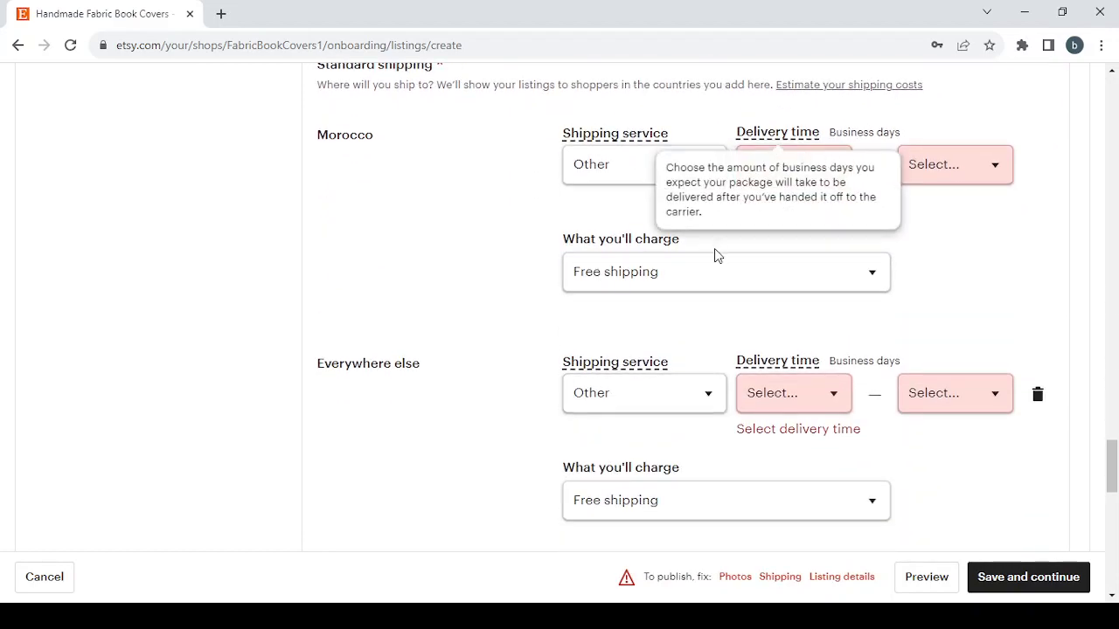
left_click(947, 167)
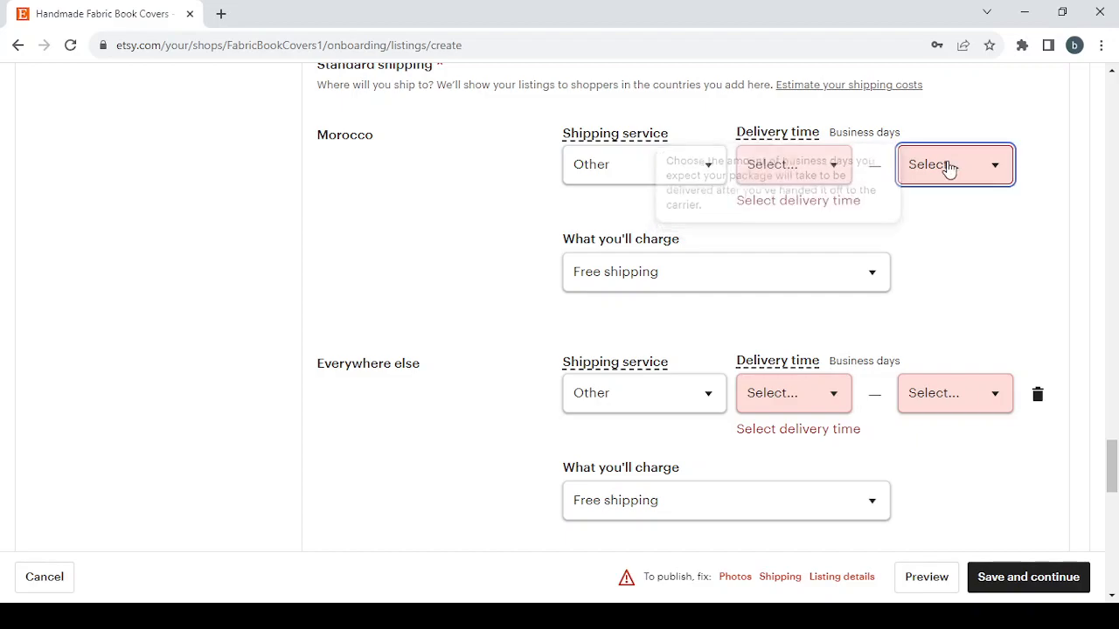
left_click(826, 179)
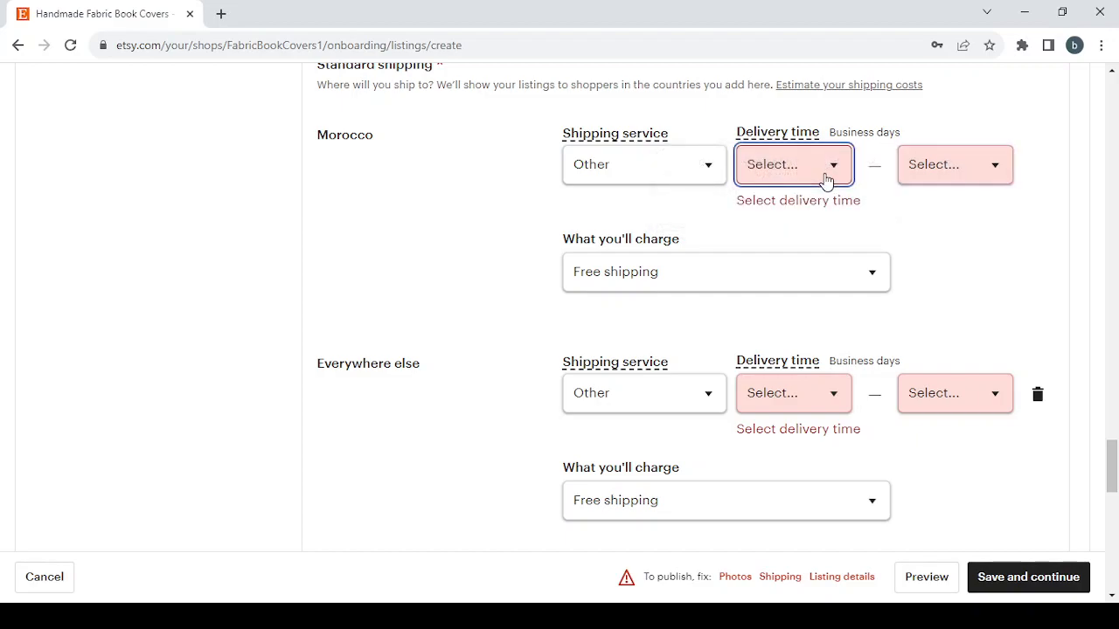
key("9")
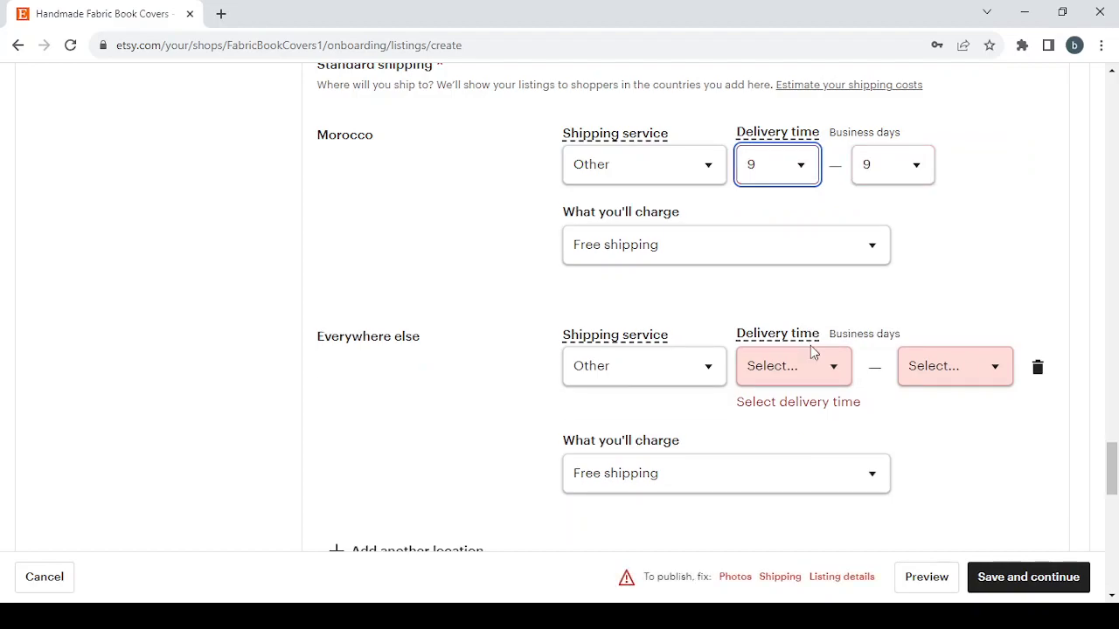
Review the shipping upgrades, customs information, and returns and exchanges sections of the listing form.
scroll(1005, 289, "down", 7)
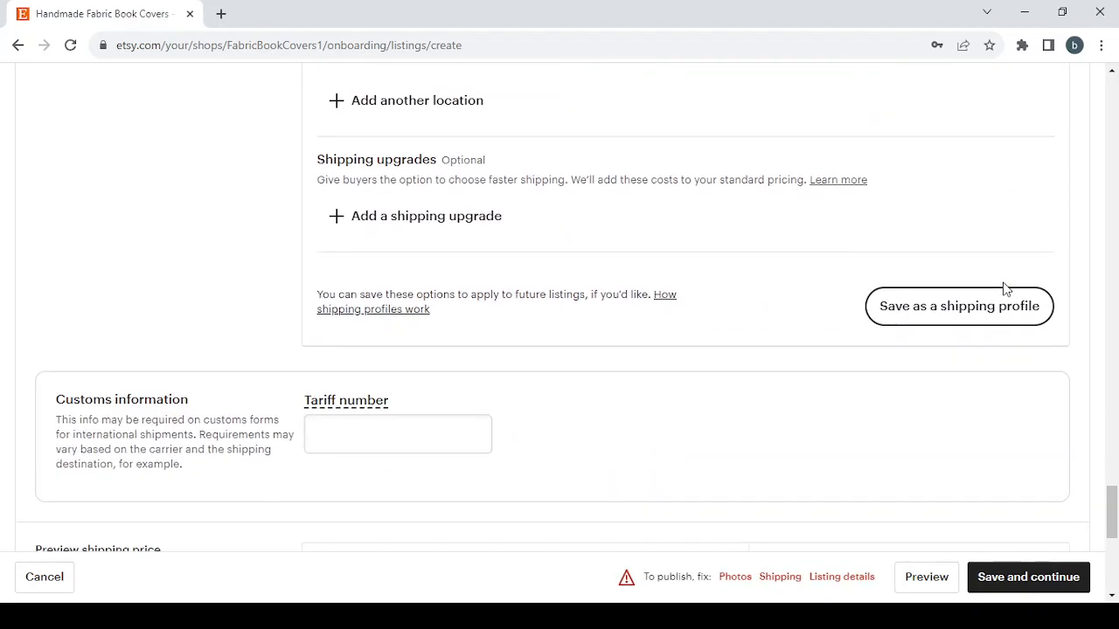
scroll(1005, 289, "down", 4)
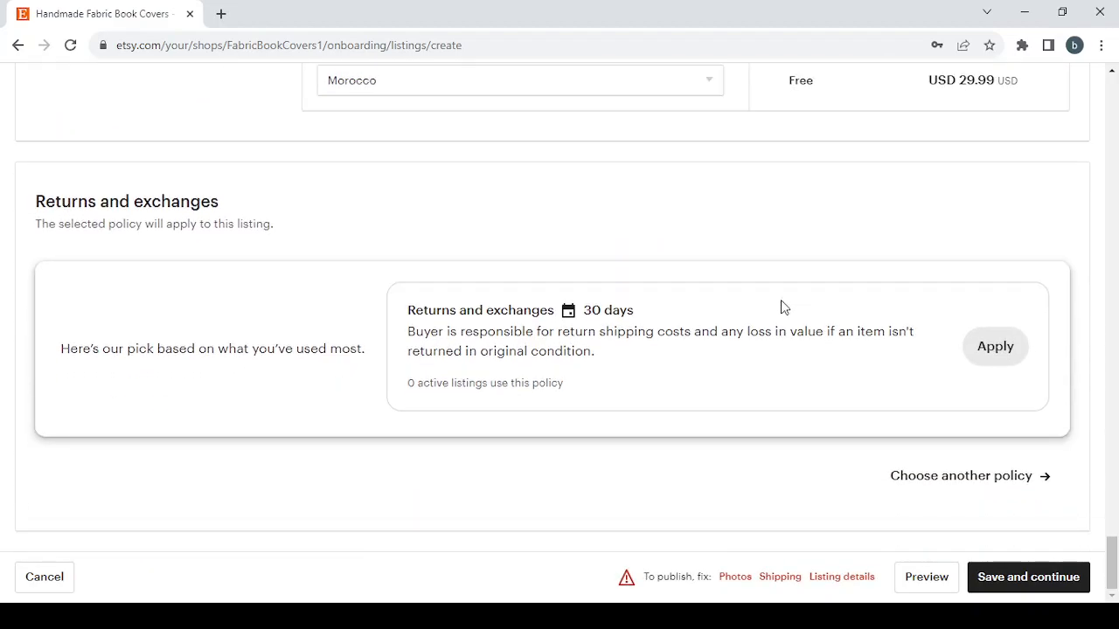